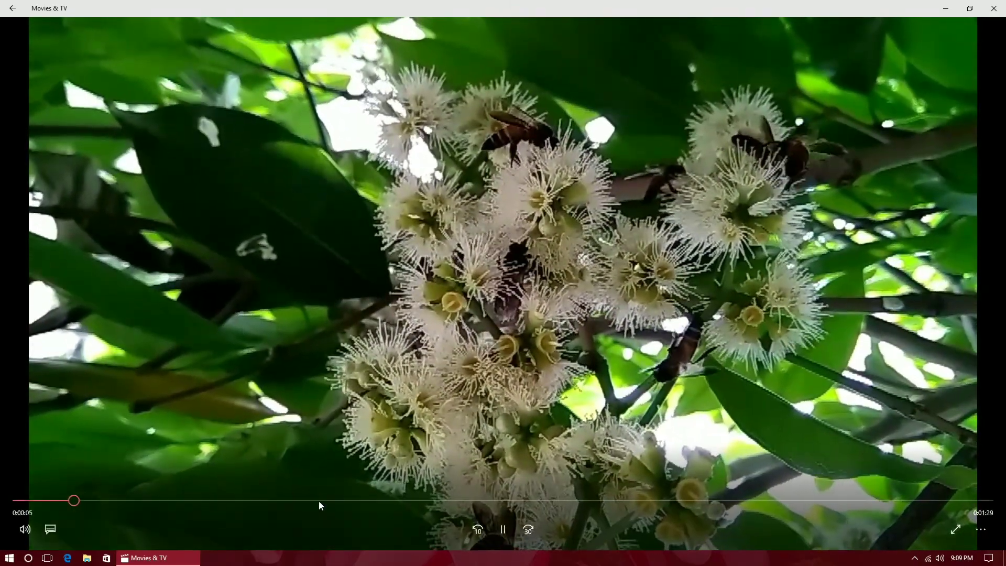
Seek the flower video to 0:00:29, then 0:00:55, then 0:01:29
left_click(318, 501)
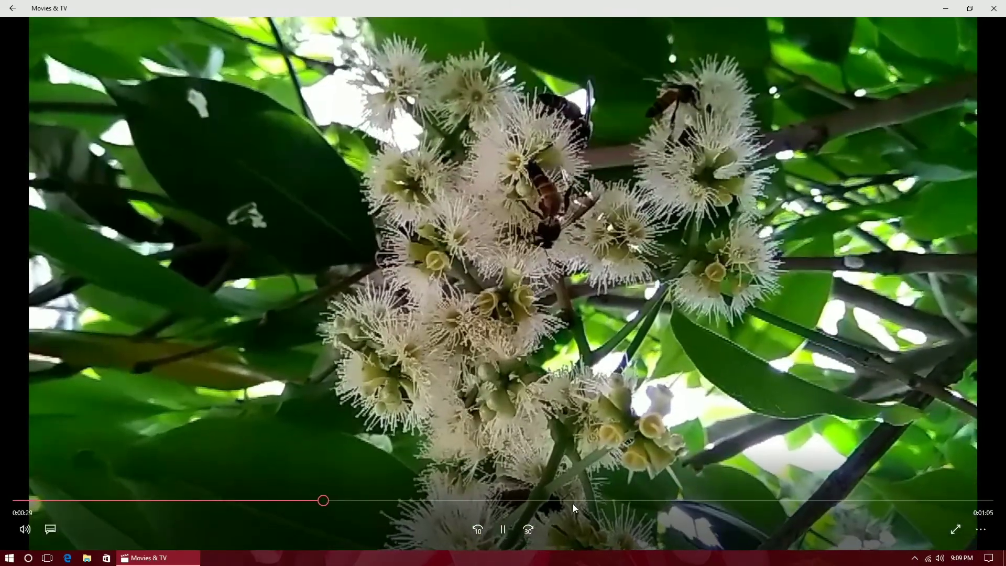
left_click(588, 501)
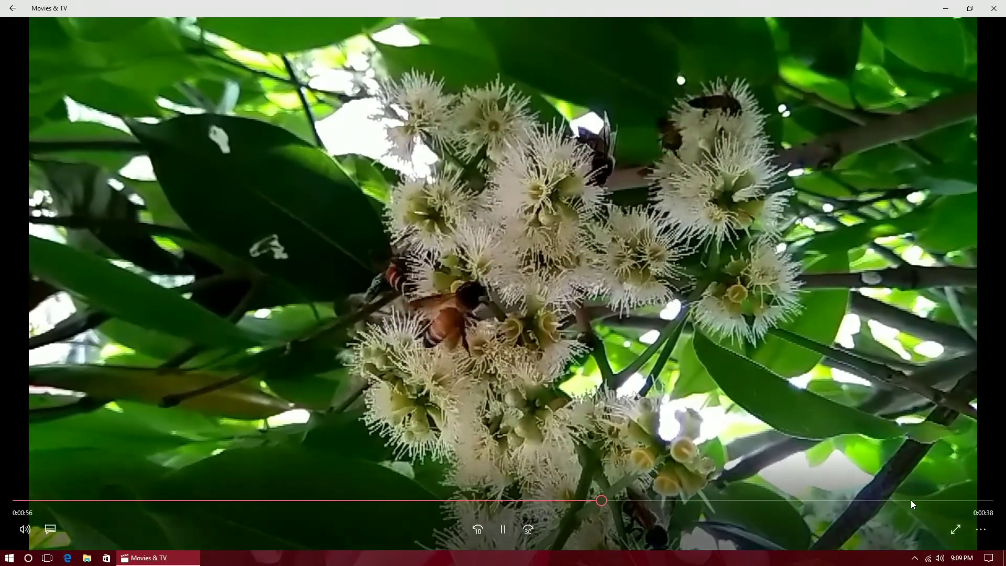
left_click(934, 501)
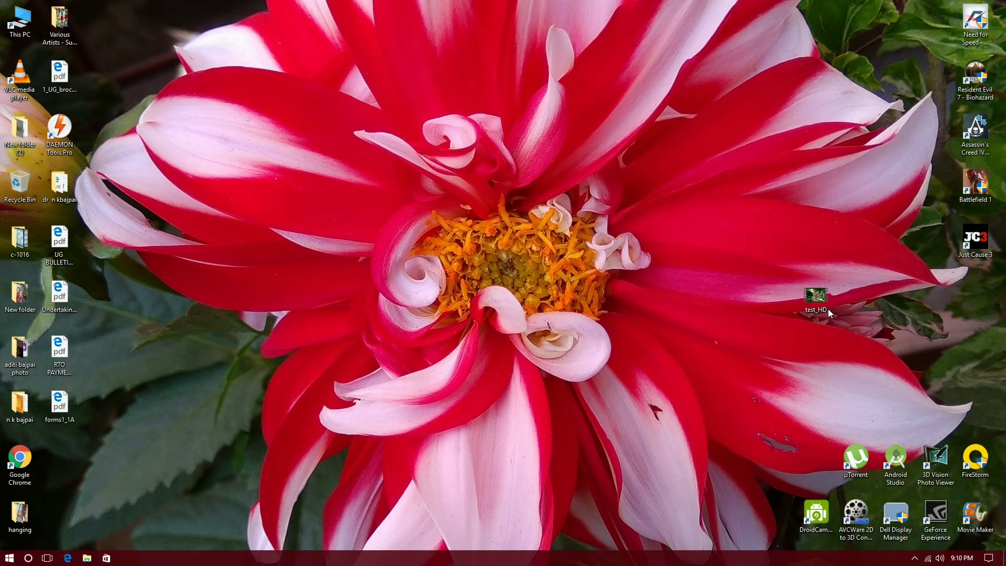
Launch AVCWare, skip the registration reminder, choose 2D to 3D, and add test_HD
double_click(864, 540)
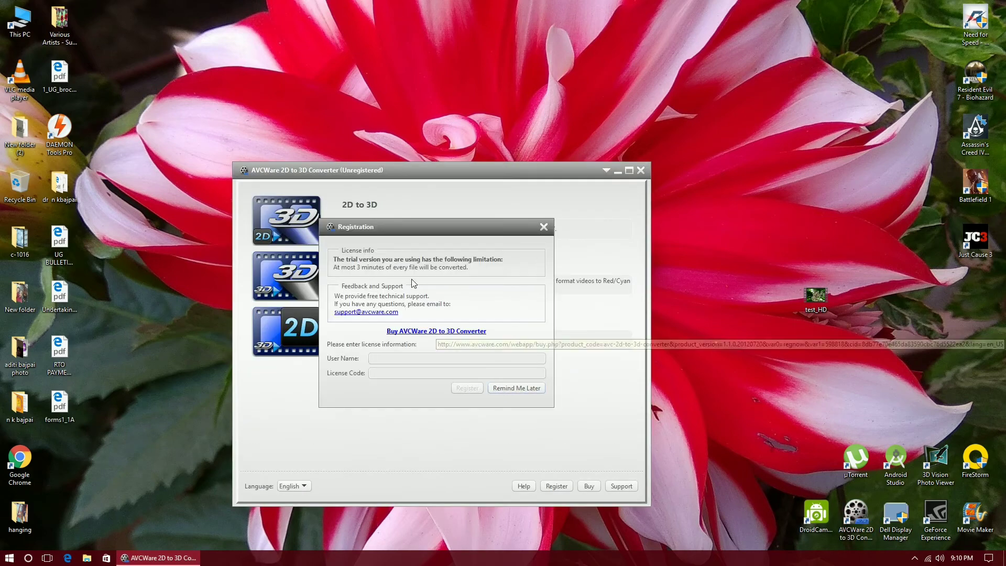
left_click(517, 389)
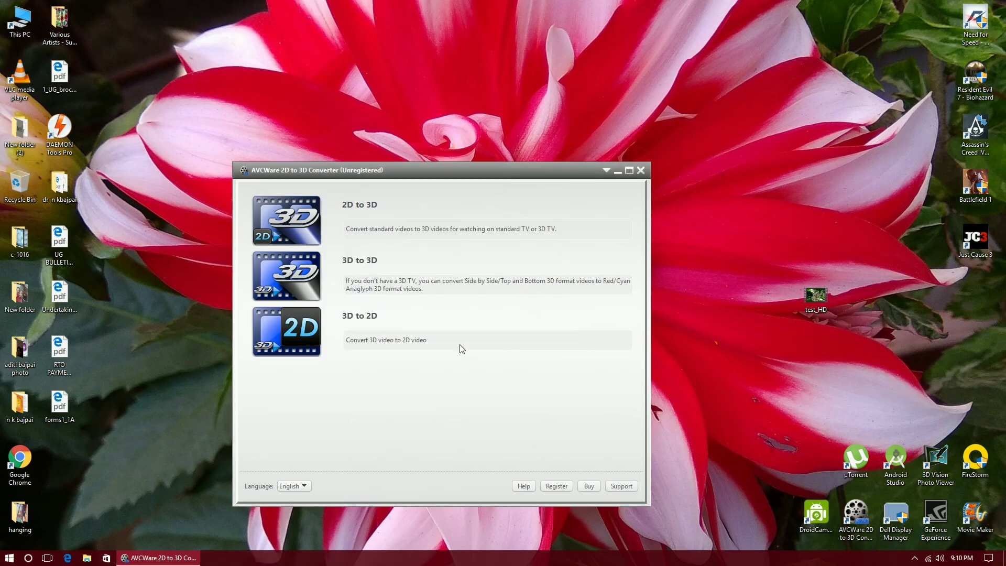
left_click(310, 235)
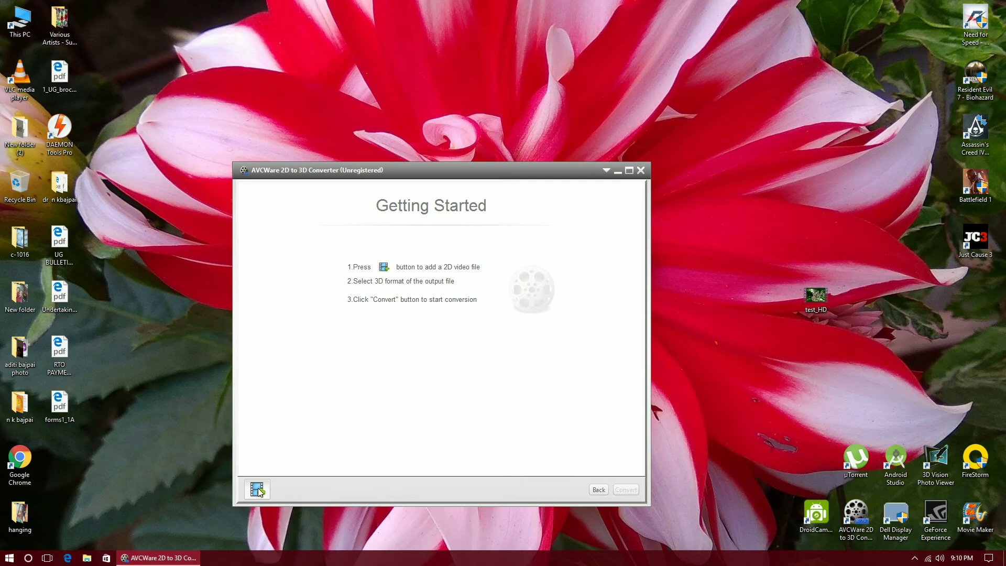
left_click(257, 489)
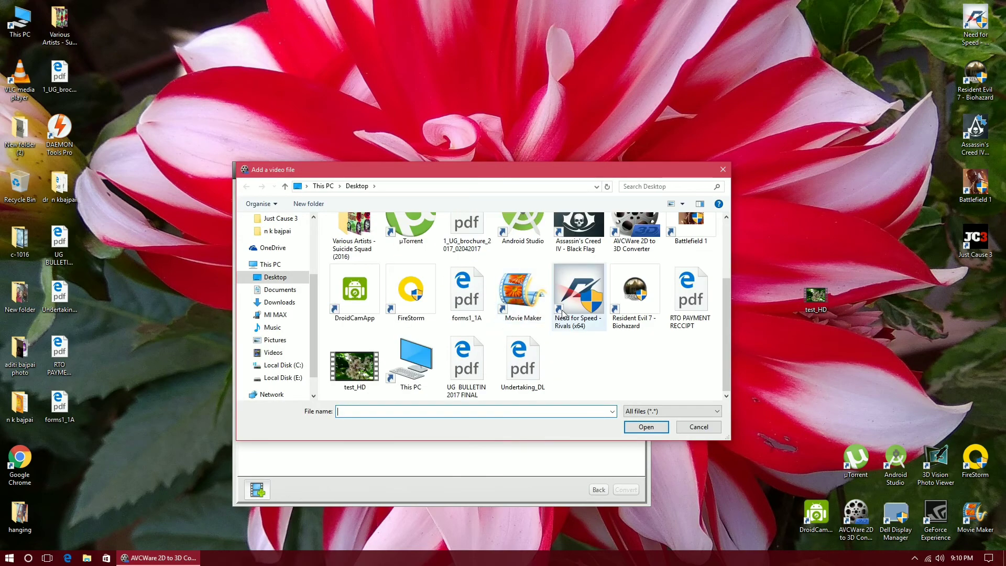
left_click(362, 375)
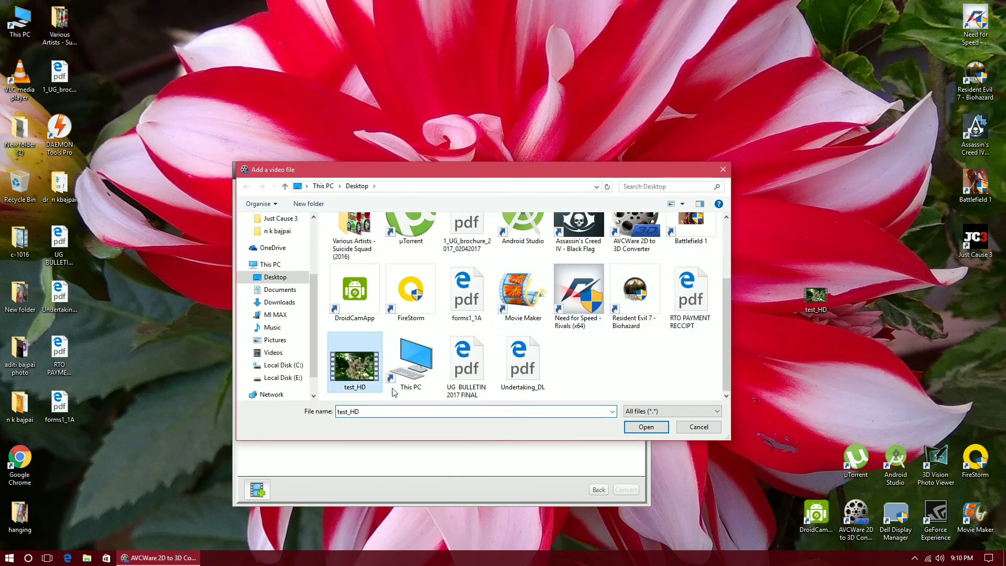
left_click(646, 426)
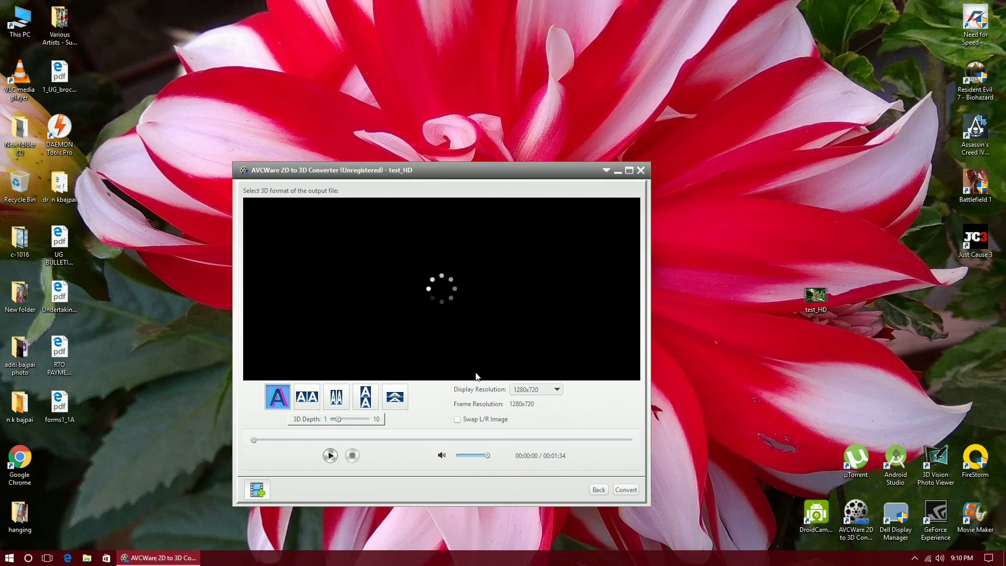
Preview the anaglyph, full side-by-side, half-width, top-bottom and remaining 3D formats
left_click(286, 408)
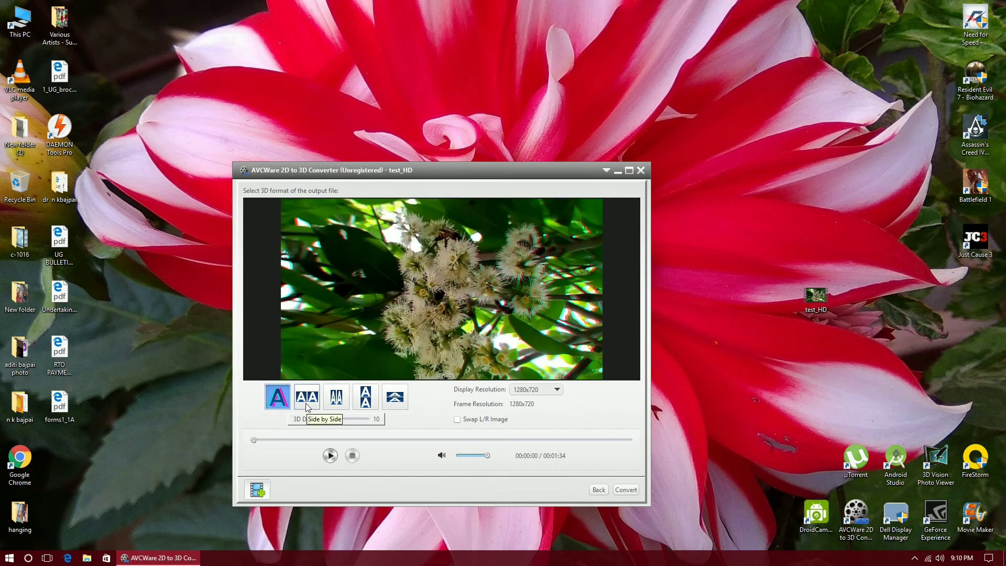
left_click(307, 405)
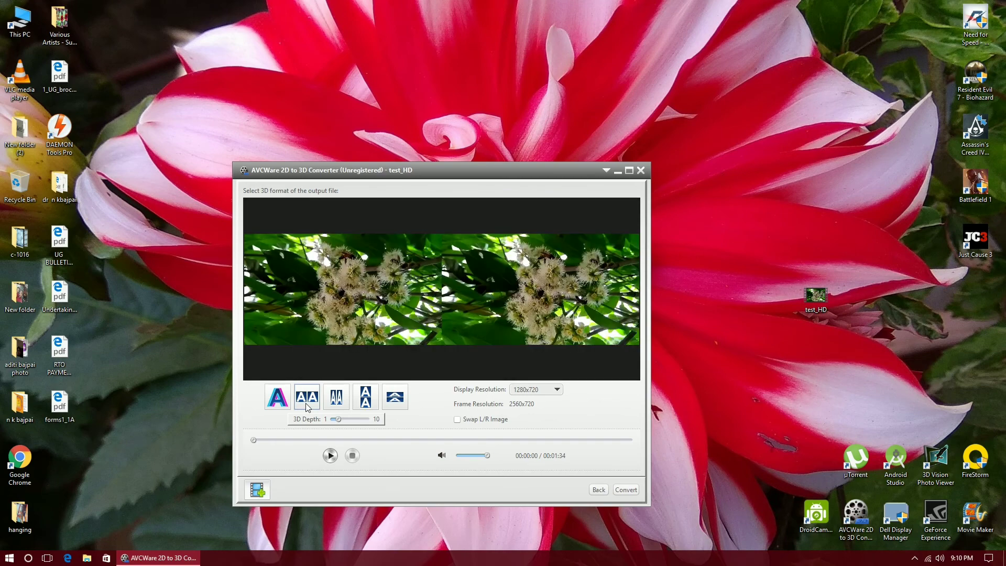
left_click(307, 407)
left_click(336, 397)
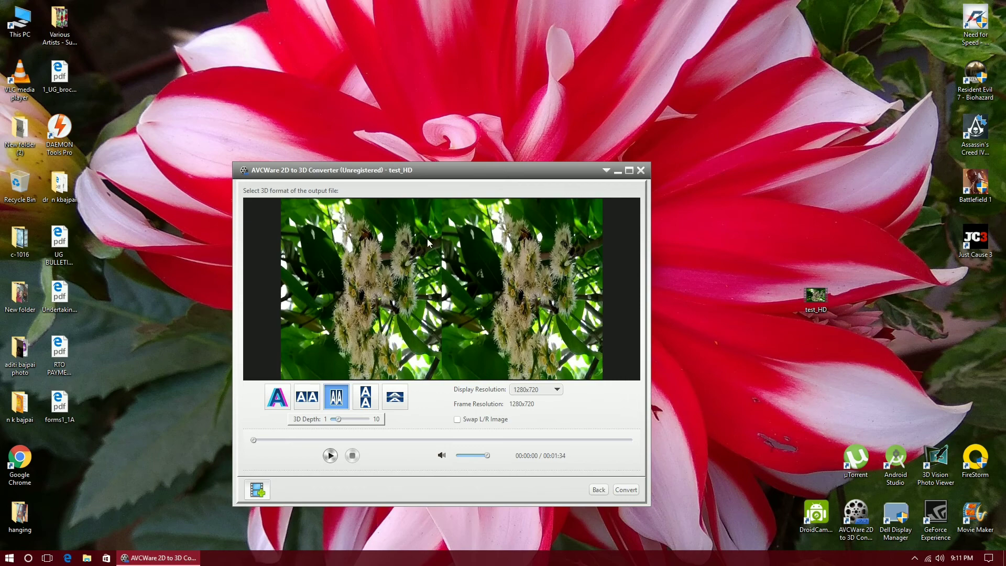
left_click(366, 397)
left_click(395, 398)
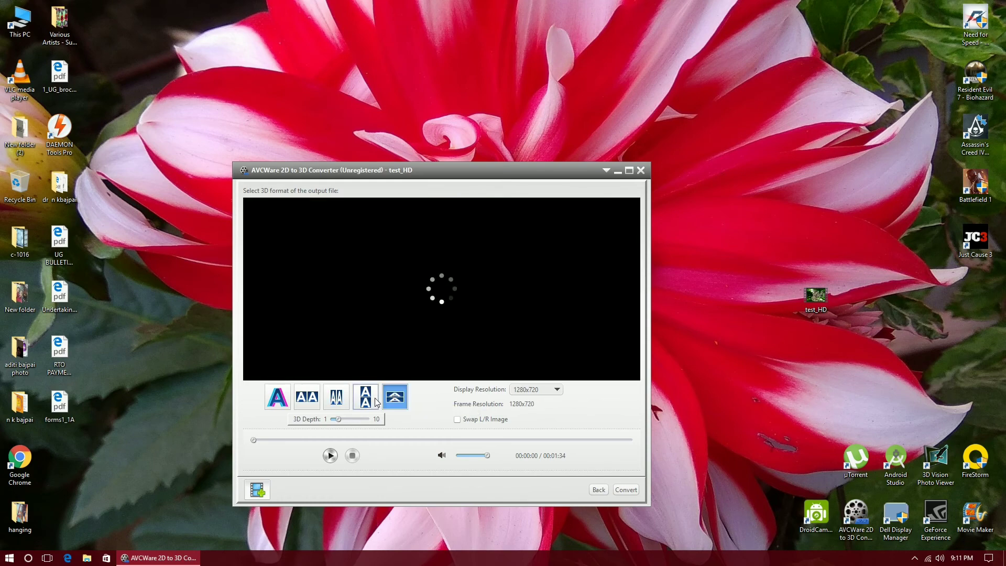
left_click(376, 403)
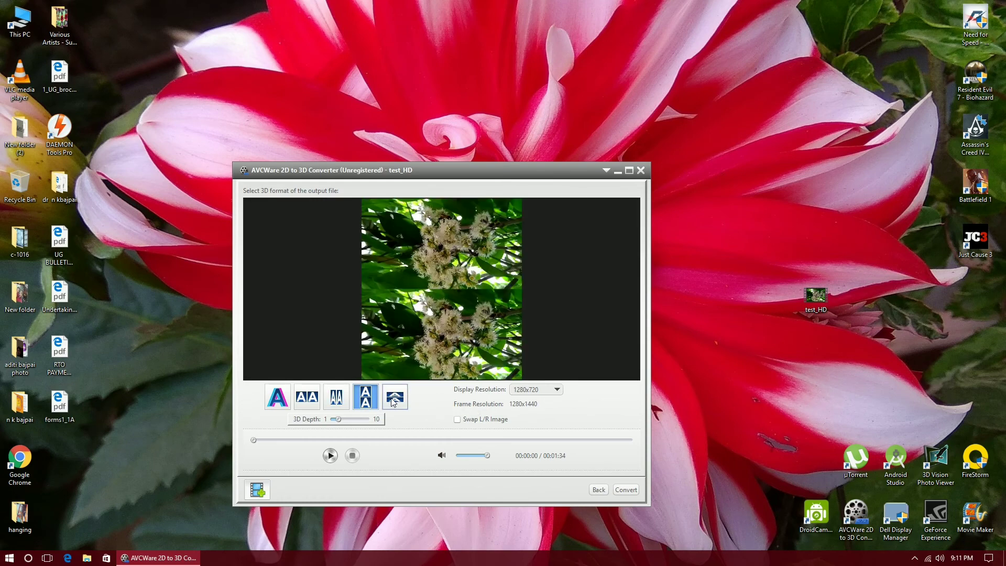
left_click(393, 402)
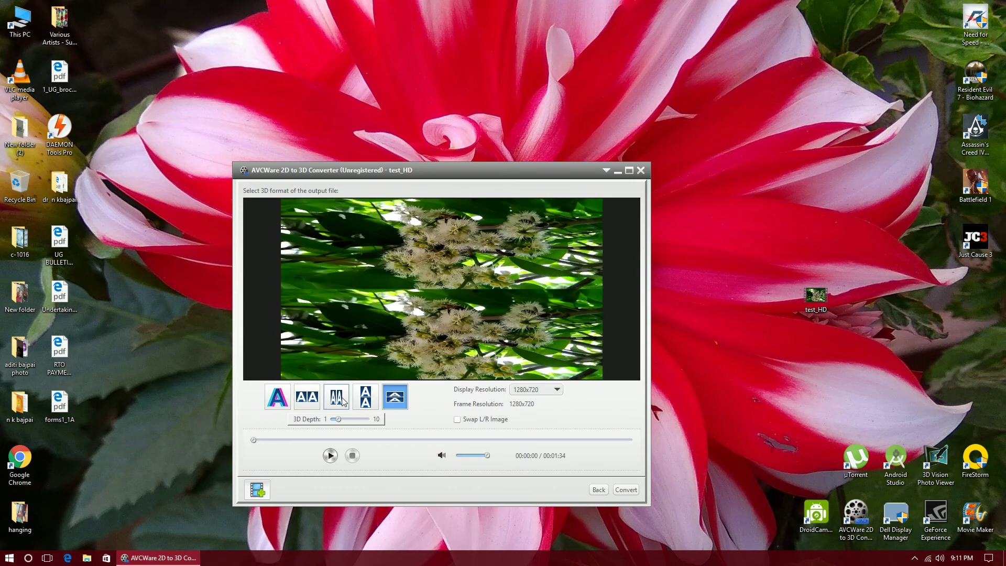
Cycle back through half-width and anaglyph, ending on full side-by-side at 2560x720
left_click(342, 397)
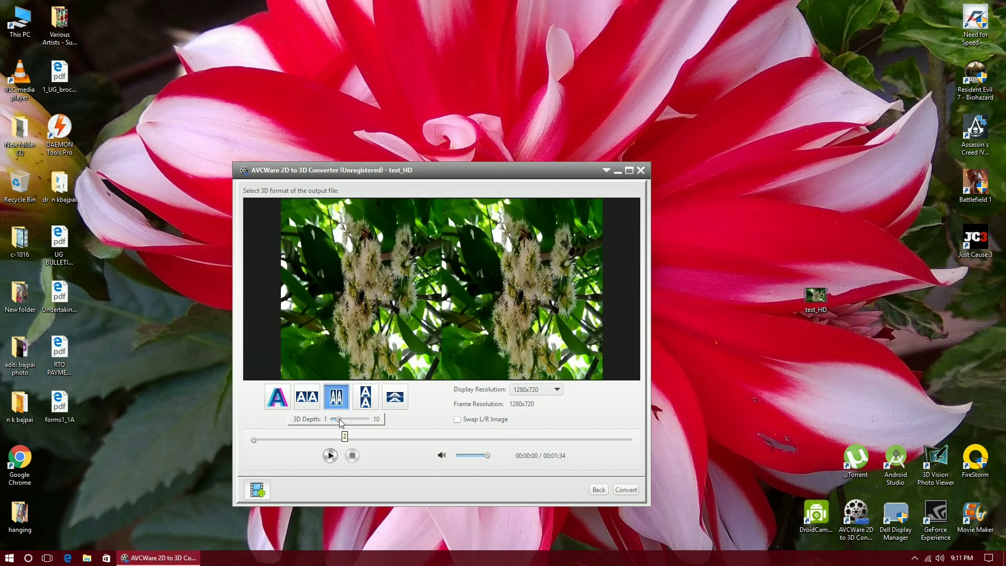
left_click(307, 396)
left_click(342, 402)
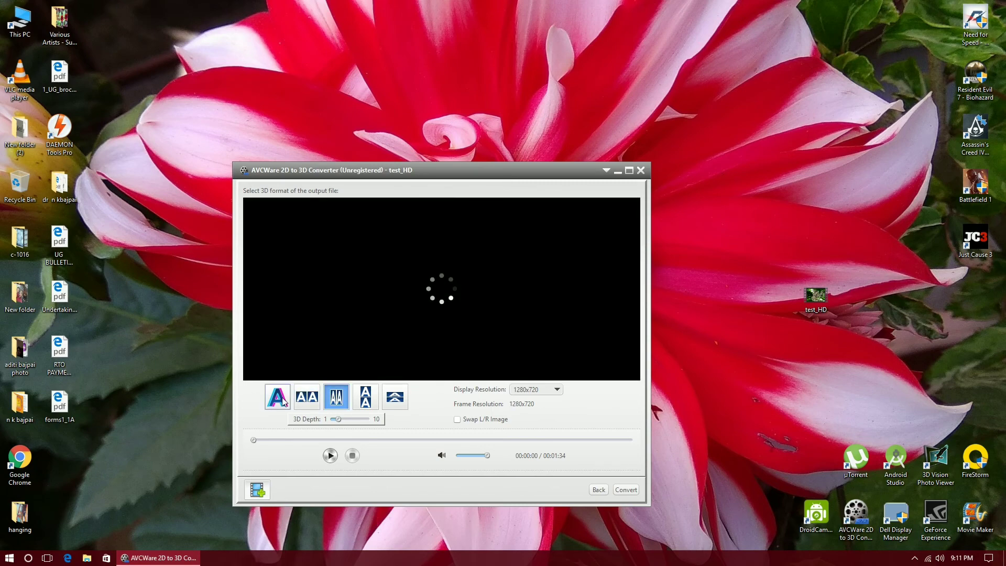
left_click(282, 402)
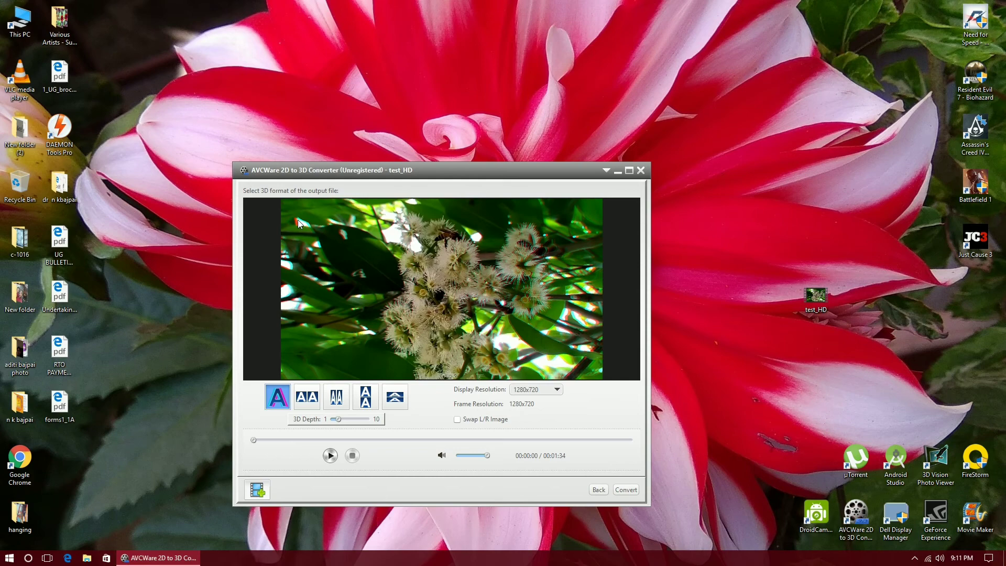
left_click(306, 398)
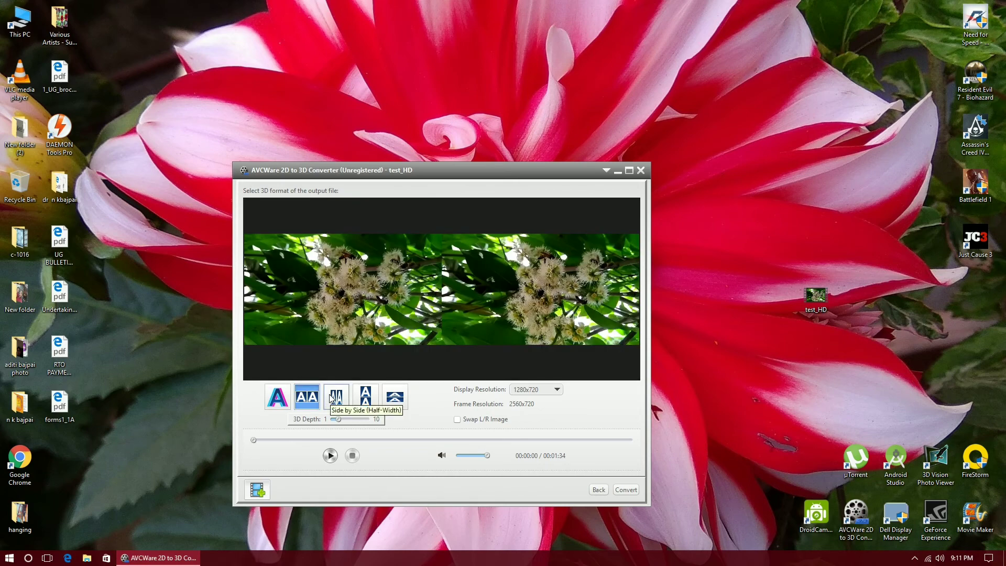
Choose half-width side-by-side, set 3D depth to 10, leave Swap L/R off, and check display resolutions
left_click(330, 400)
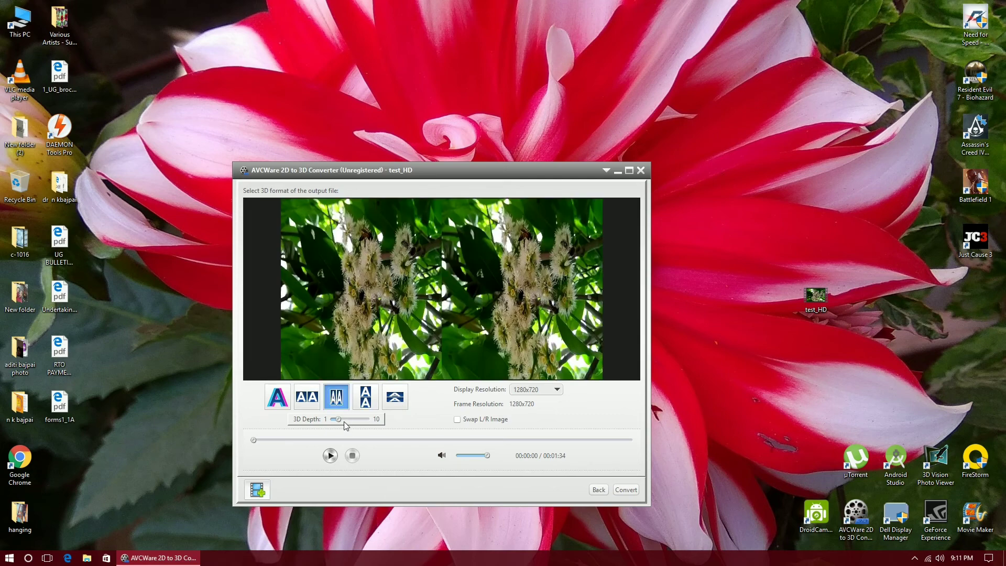
left_click_drag(338, 420, 369, 421)
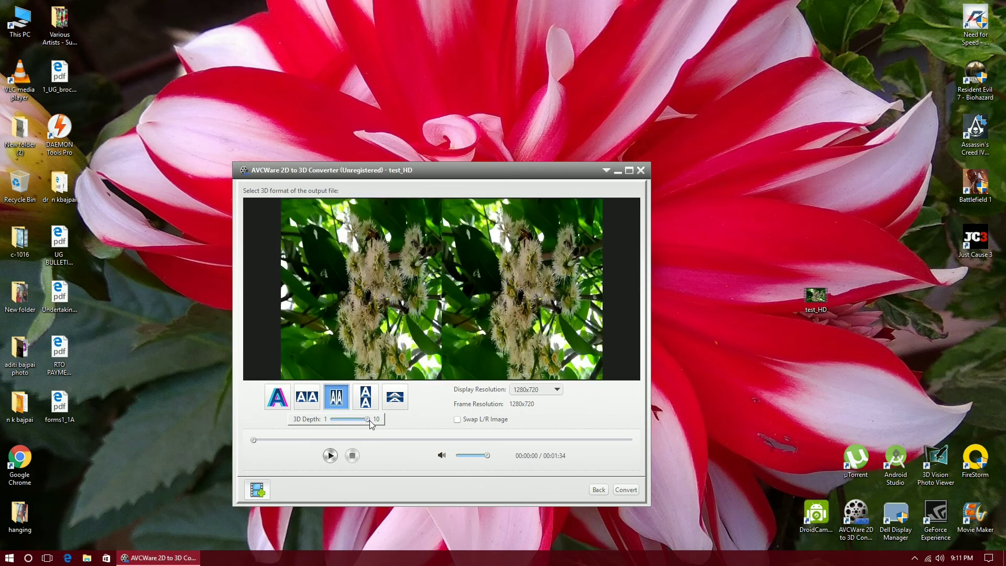
left_click(460, 420)
left_click(455, 420)
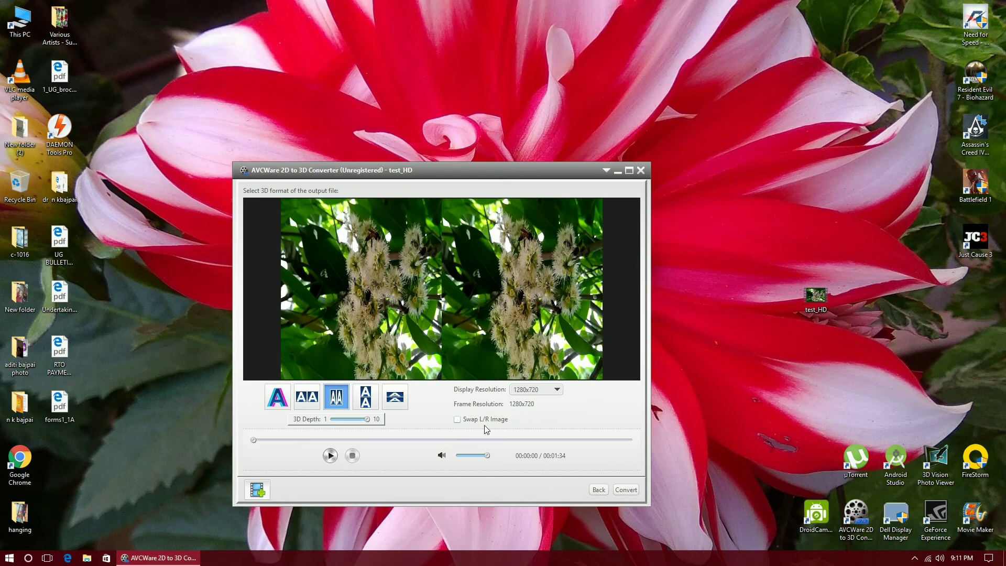
left_click(557, 390)
Show Output Settings' detailed profile properties and keep mp4 as the output extension
left_click(625, 492)
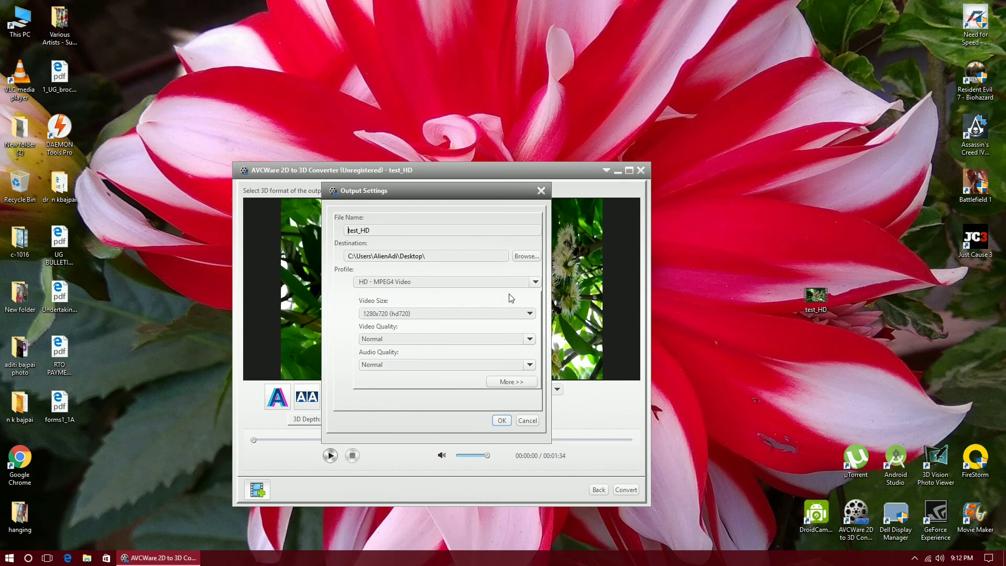
left_click(511, 382)
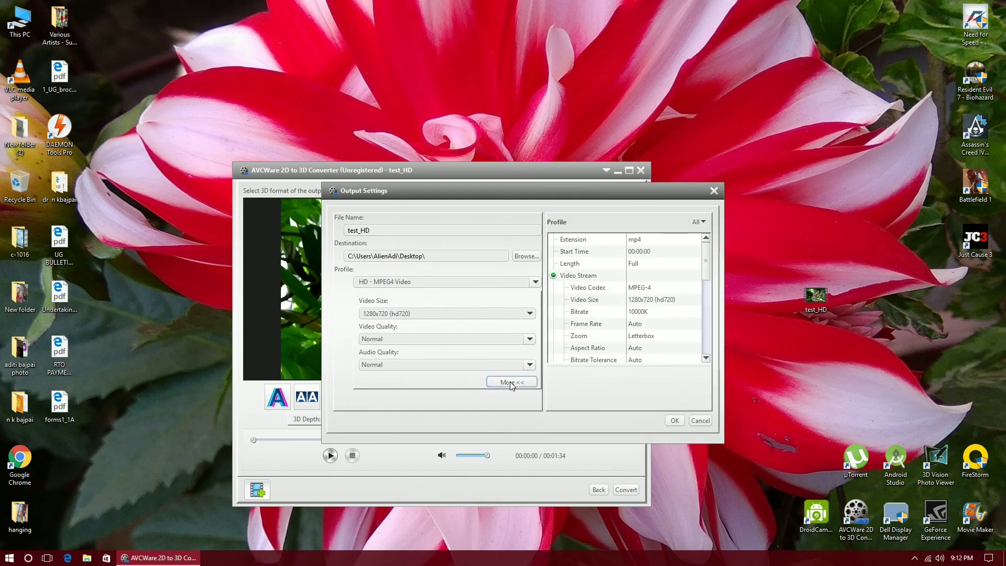
left_click_drag(632, 197, 582, 188)
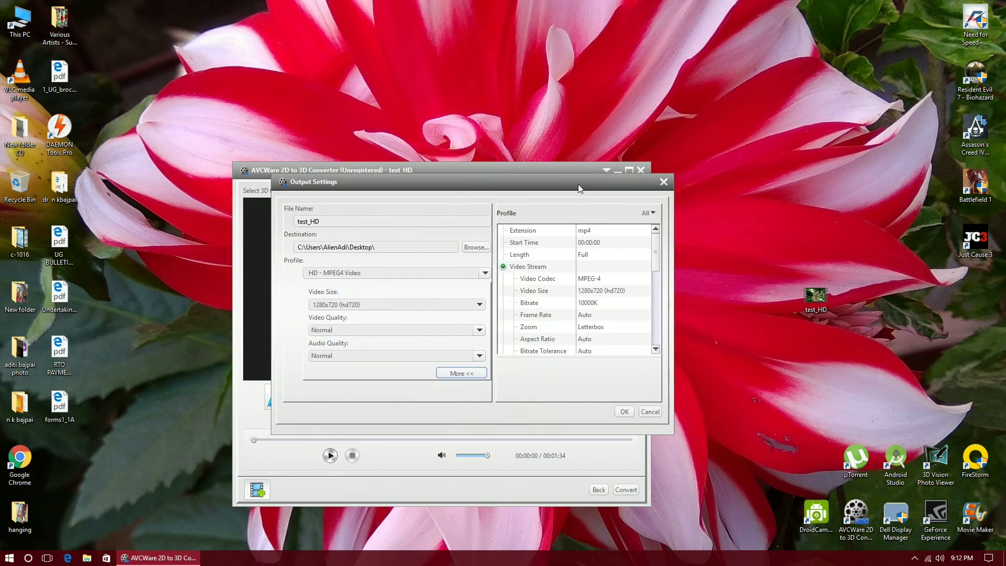
left_click(586, 254)
left_click(608, 230)
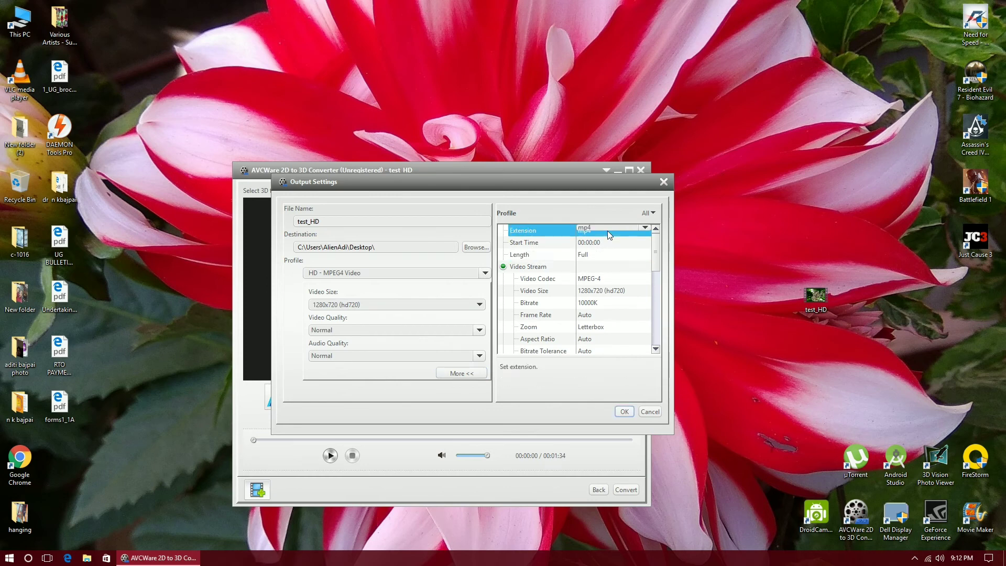
left_click(644, 228)
left_click(613, 235)
Set the video bitrate to 18000K
left_click_drag(656, 245, 657, 261)
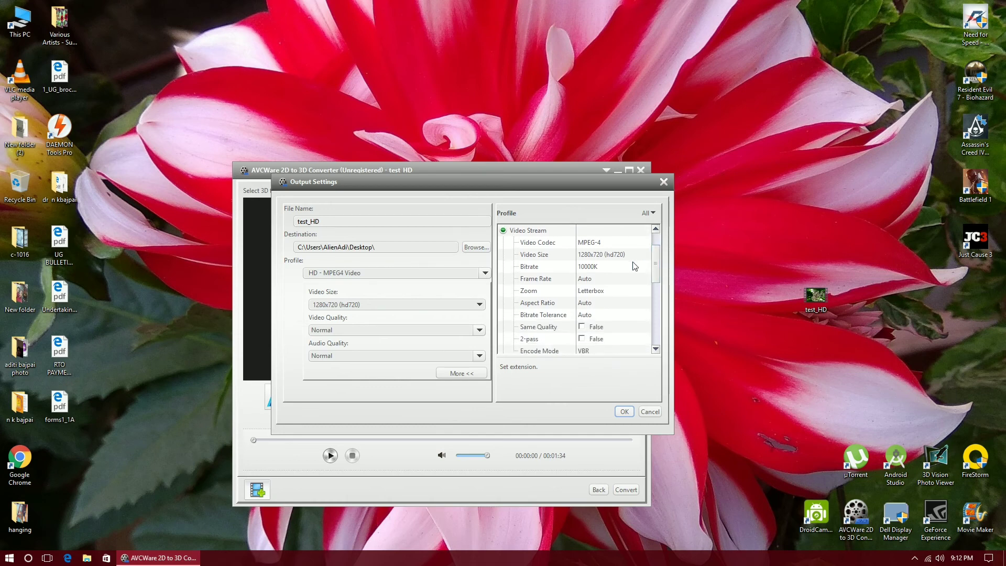
left_click(620, 266)
left_click(645, 263)
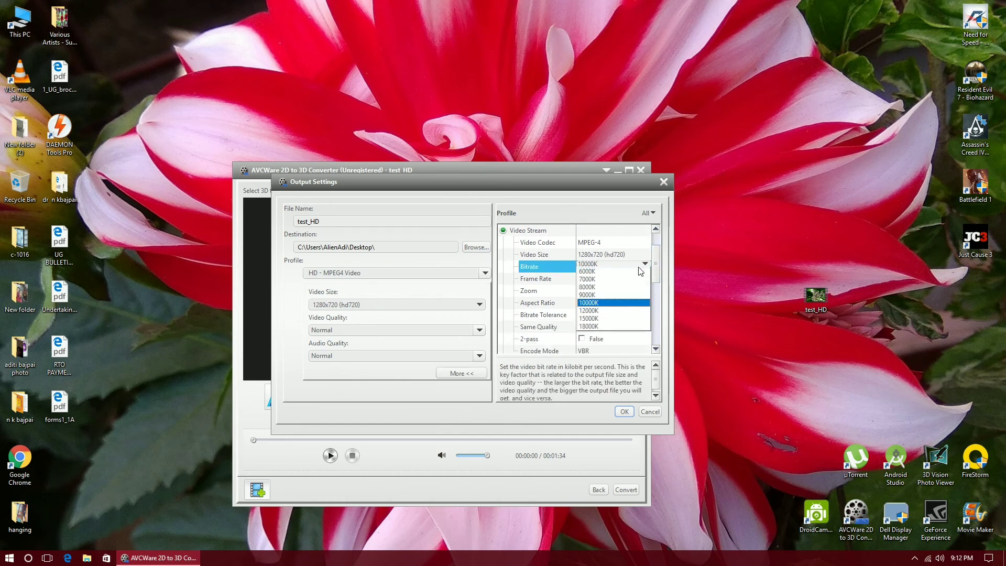
left_click(612, 327)
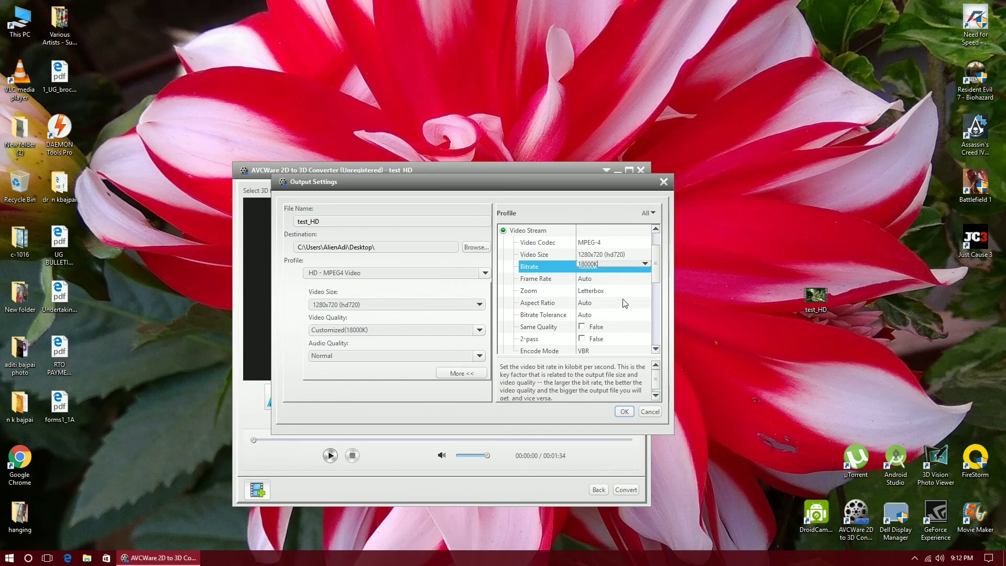
Set the frame rate to 30fps and leave the aspect ratio at Auto
left_click_drag(653, 262, 655, 270)
left_click(642, 266)
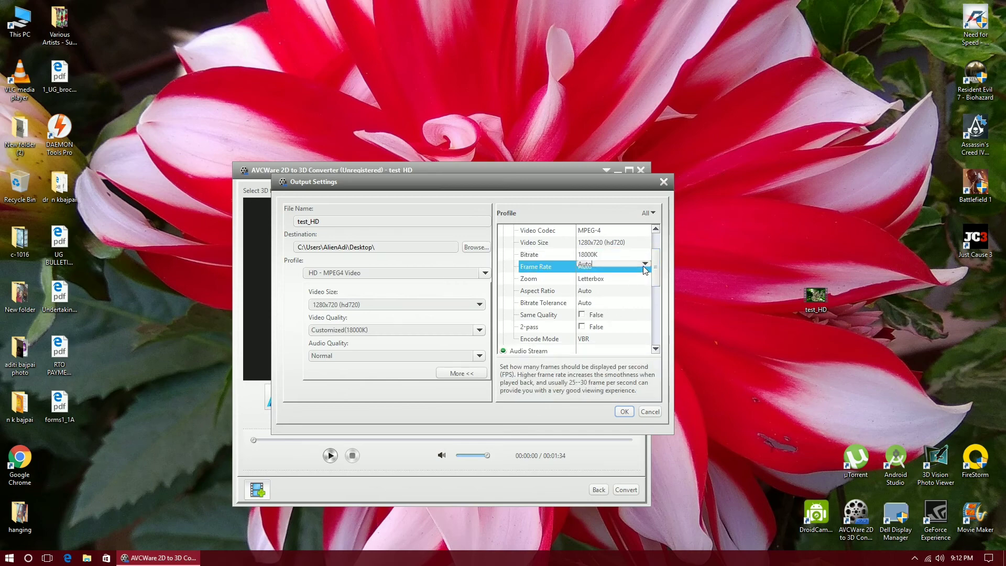
left_click(644, 264)
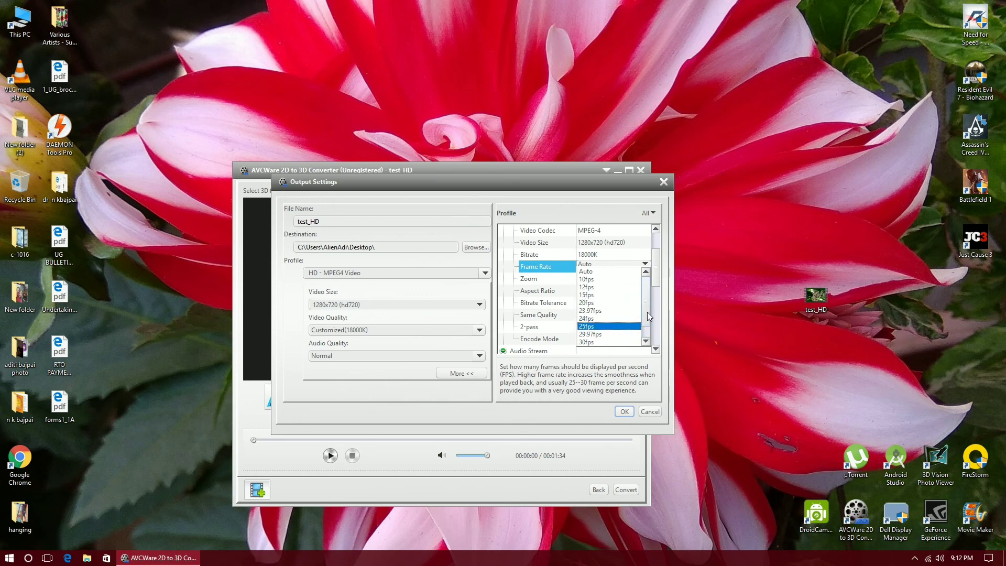
left_click_drag(647, 312, 646, 338)
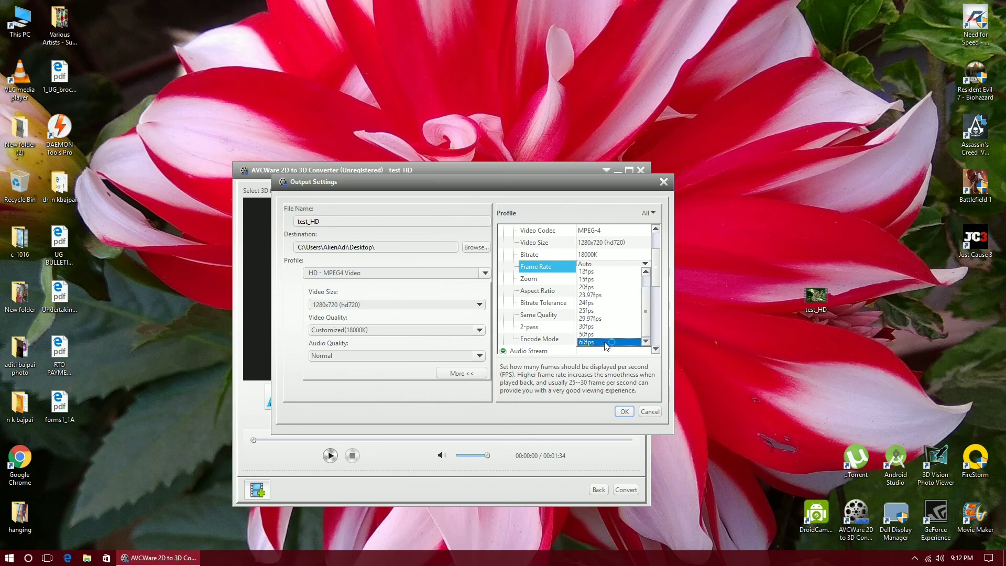
left_click(600, 327)
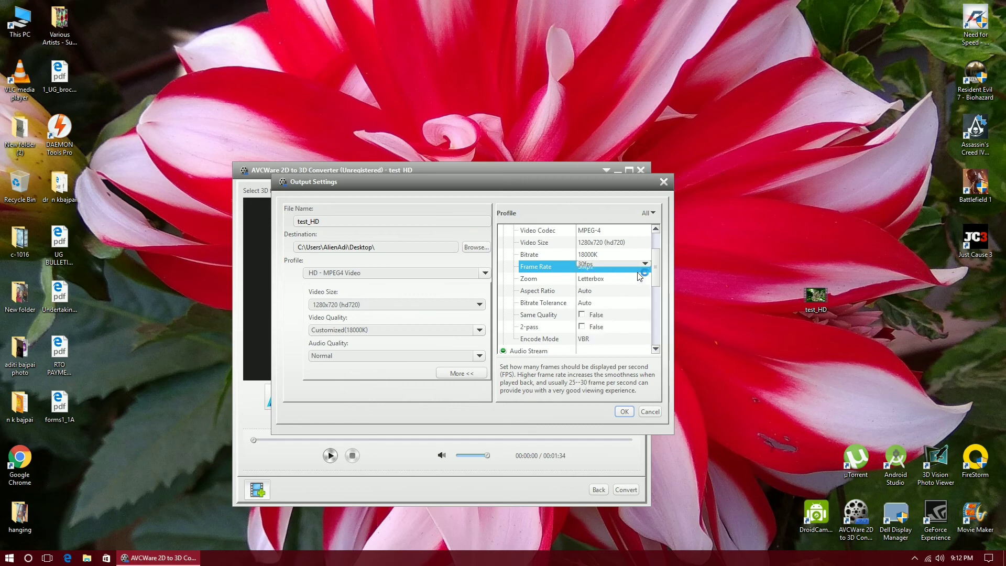
left_click_drag(654, 265, 655, 276)
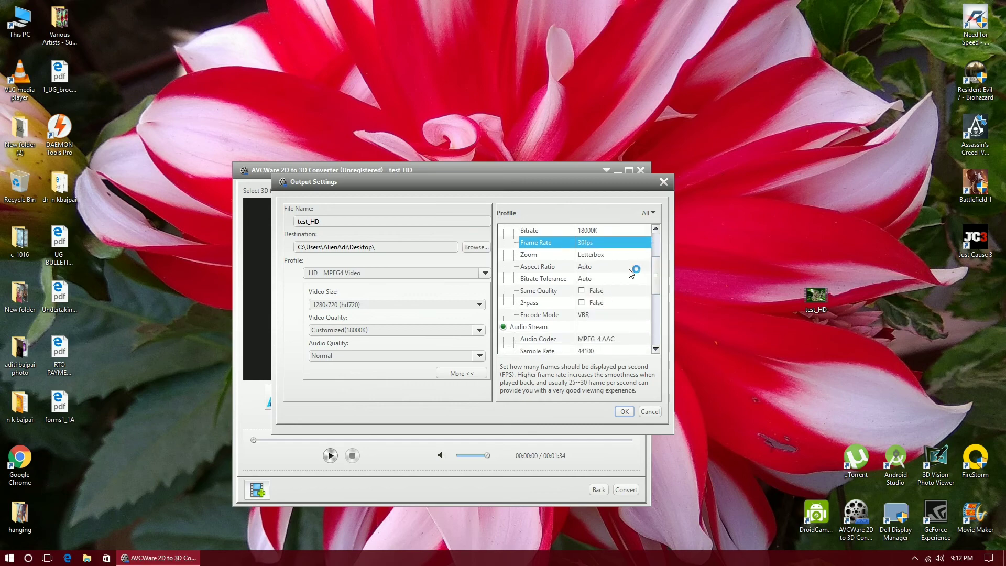
left_click(640, 266)
left_click(645, 263)
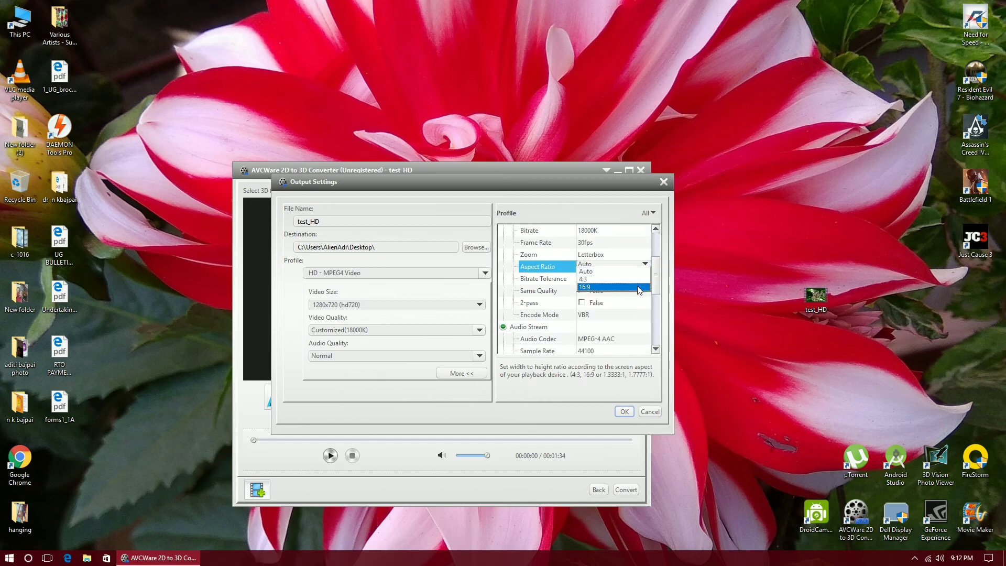
left_click(645, 264)
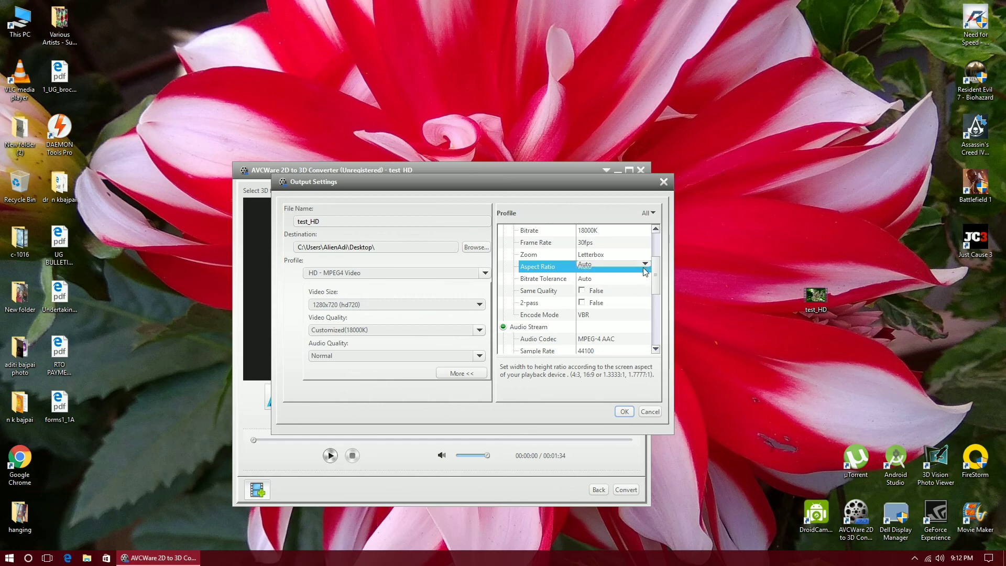
Set the audio sample rate to 48000 and the audio bitrate to 320K
left_click_drag(656, 277, 656, 301)
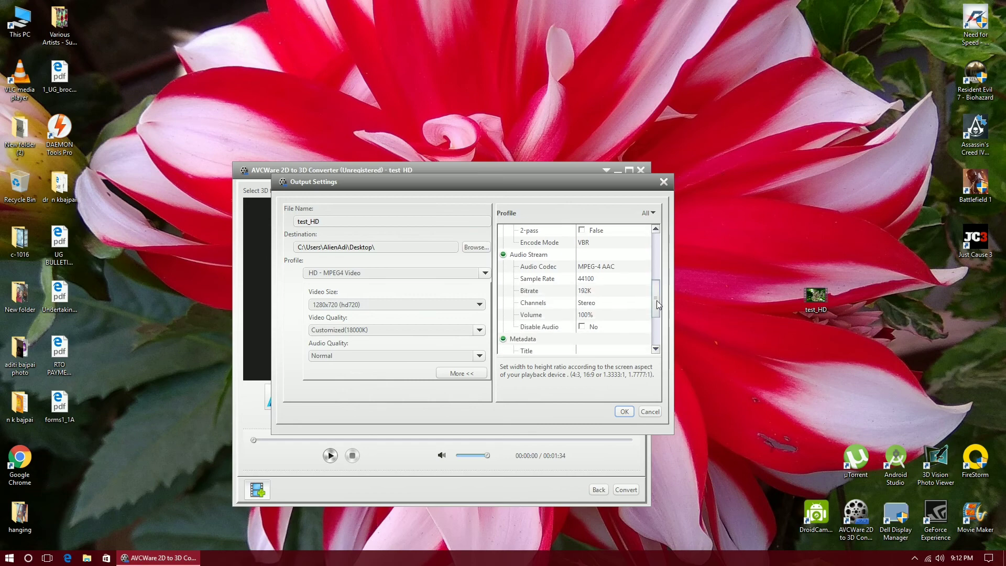
left_click(640, 278)
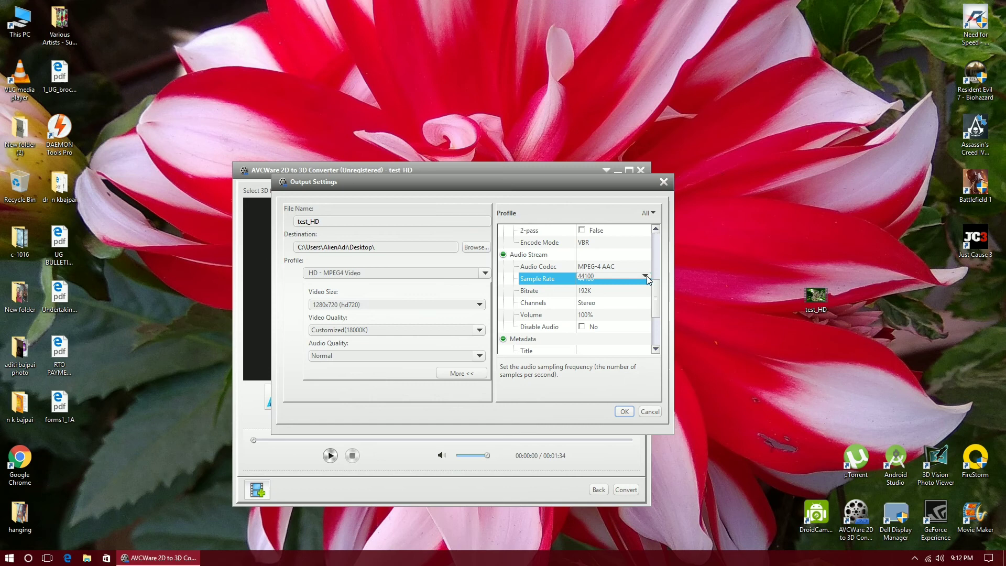
left_click(646, 276)
left_click(615, 291)
left_click(638, 293)
left_click(645, 288)
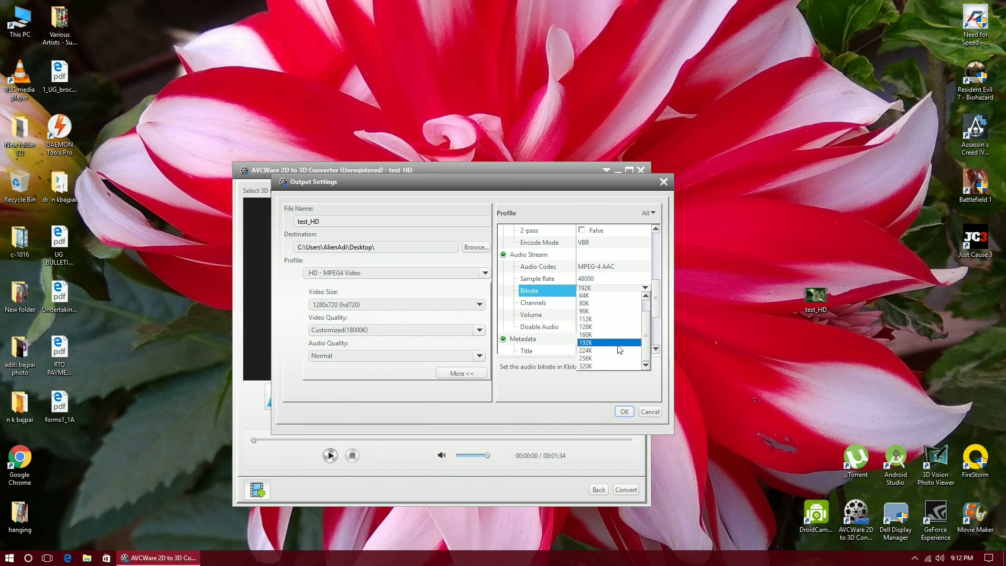
left_click(612, 366)
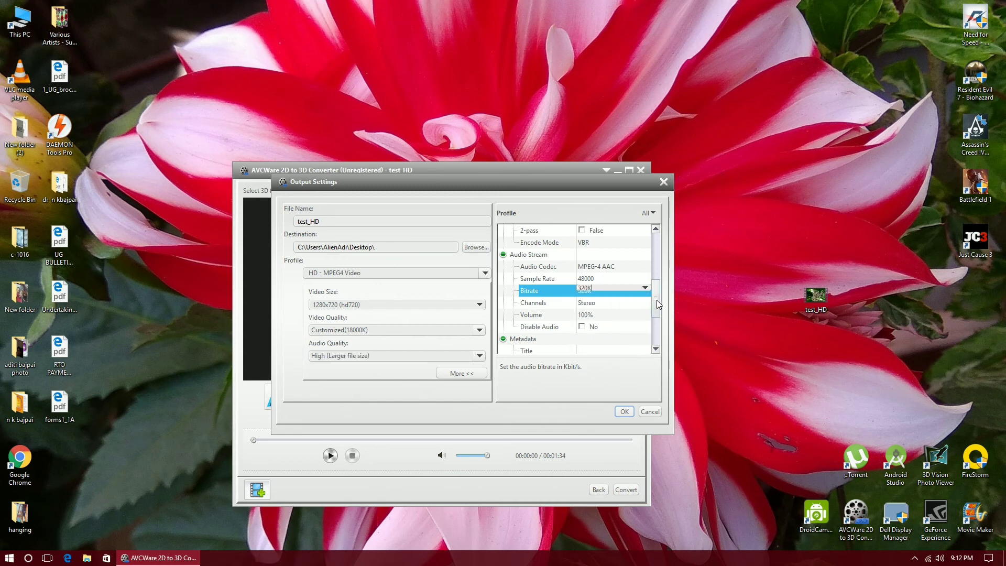
Switch Disable Audio to Yes
left_click_drag(656, 300, 658, 307)
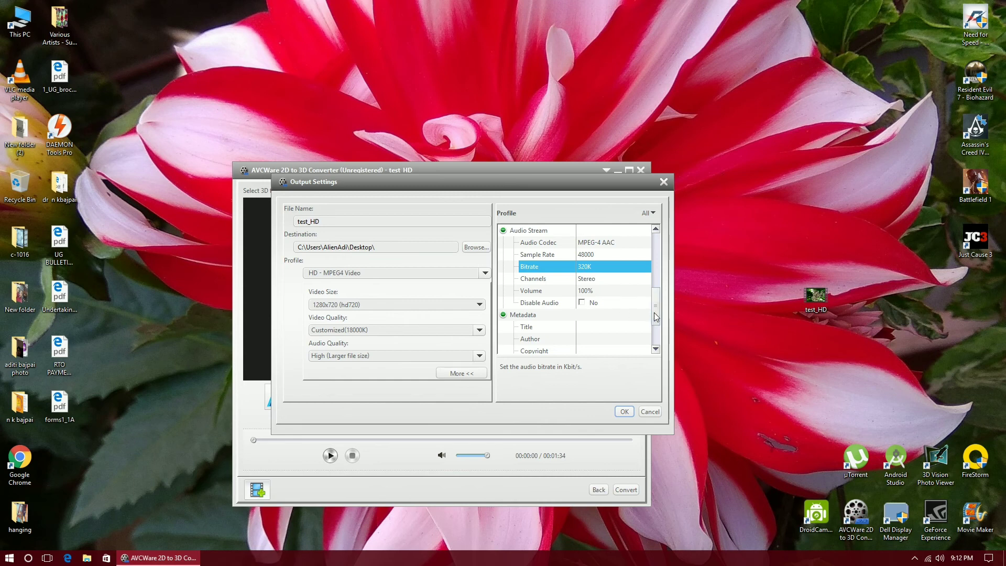
left_click_drag(654, 312, 656, 306)
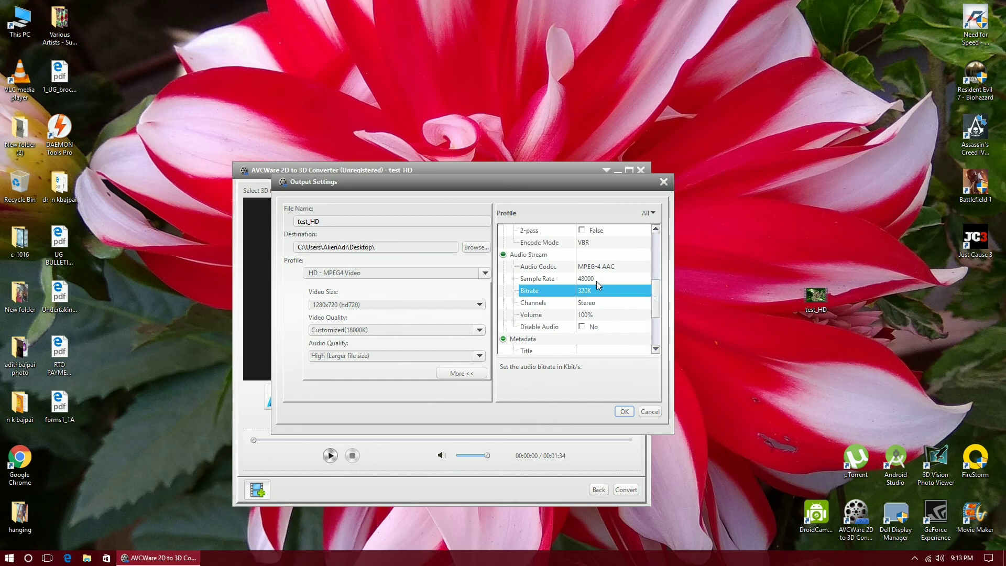
left_click(583, 328)
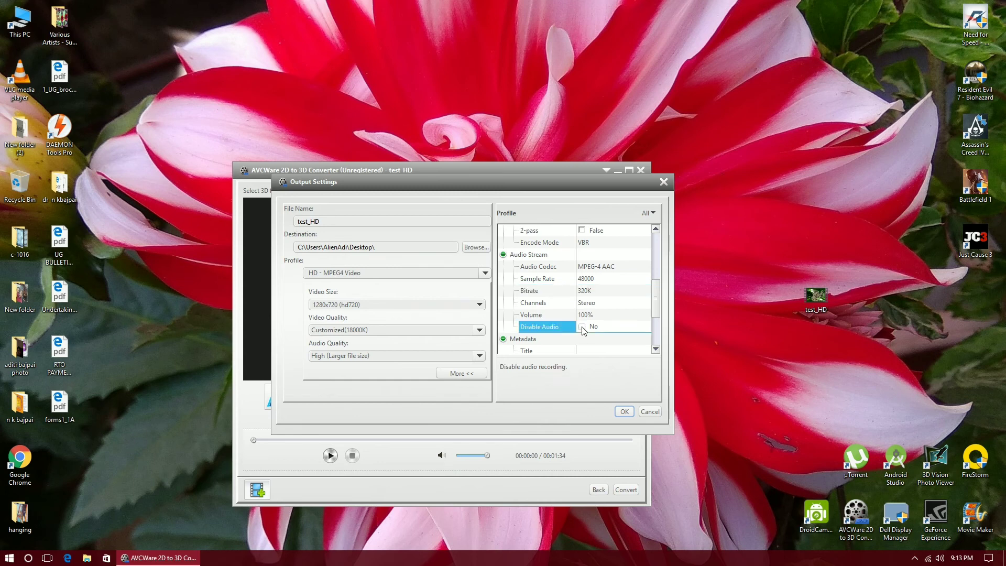
left_click(582, 327)
Confirm the output settings to start converting, skip the reminder, then launch Task Manager
left_click(625, 411)
left_click(509, 389)
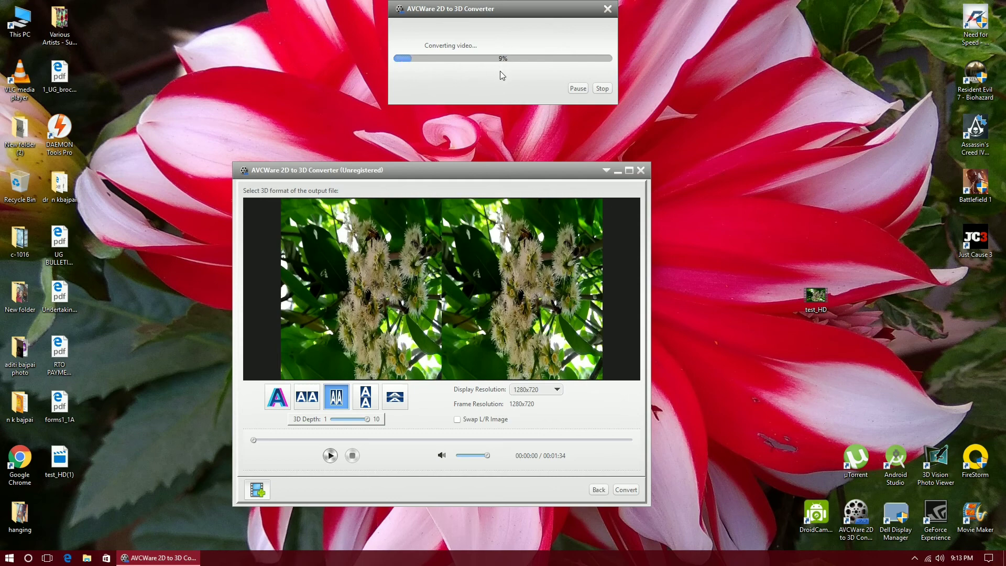
right_click(495, 558)
left_click(528, 514)
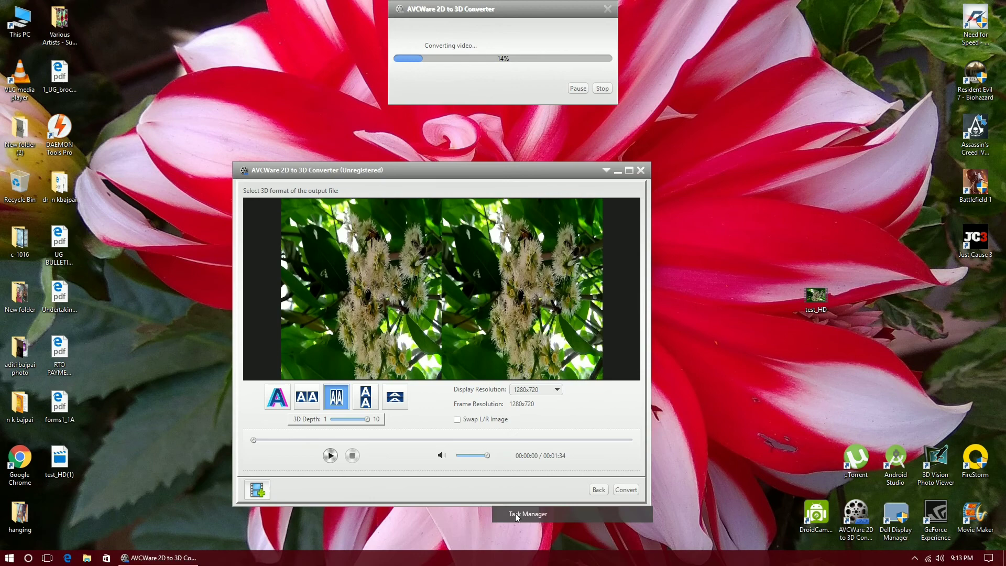
Check CPU and memory usage on Task Manager's Performance tab, then close it
left_click(391, 118)
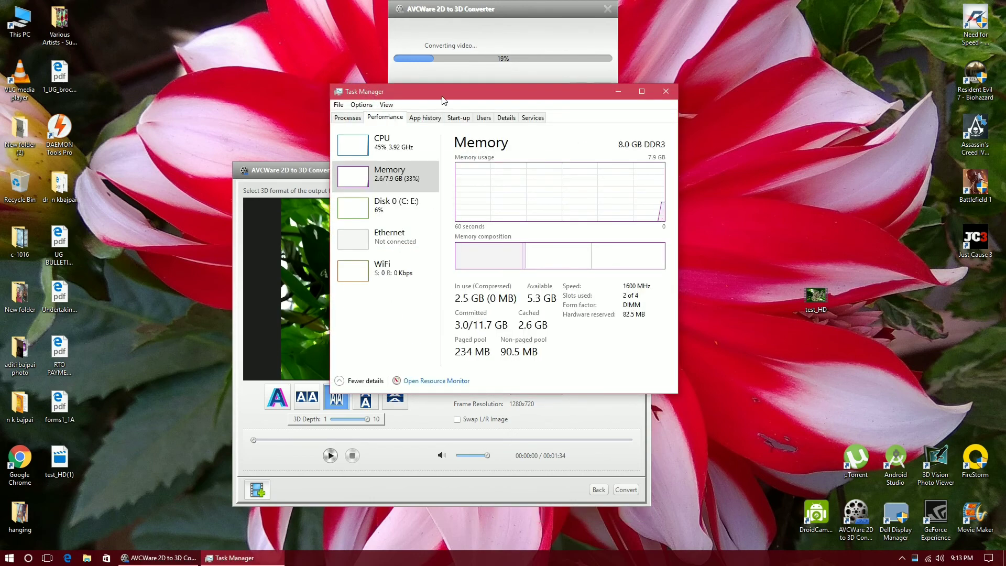
left_click_drag(472, 92, 800, 141)
left_click(753, 196)
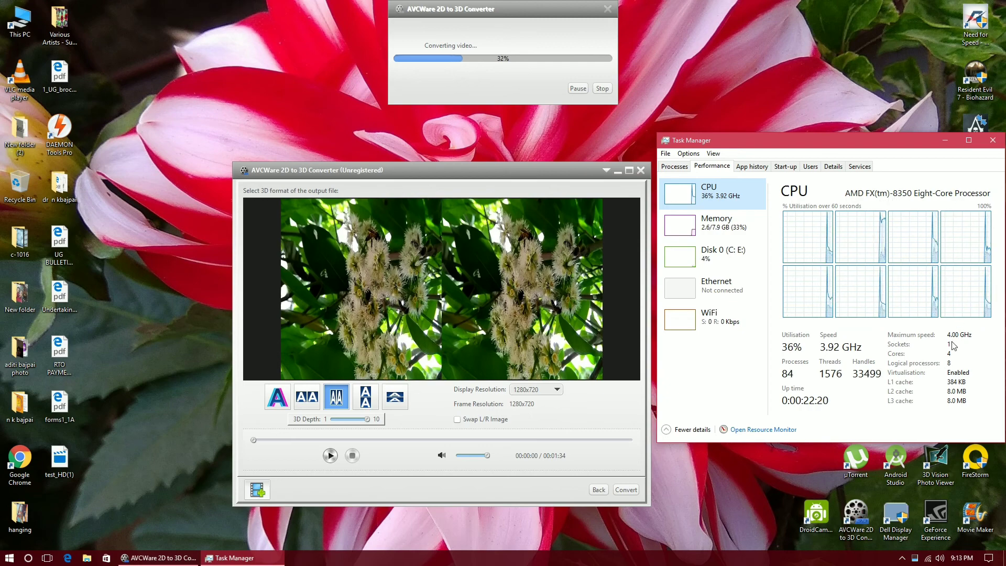
left_click(735, 231)
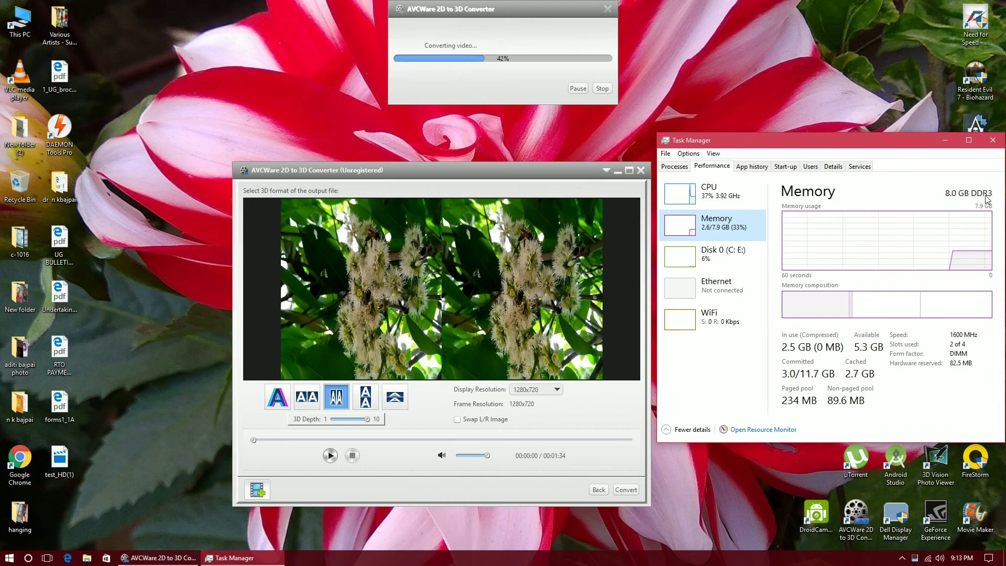
left_click(998, 141)
Launch NVIDIA Control Panel from the desktop's right-click menu
right_click(656, 557)
left_click(866, 406)
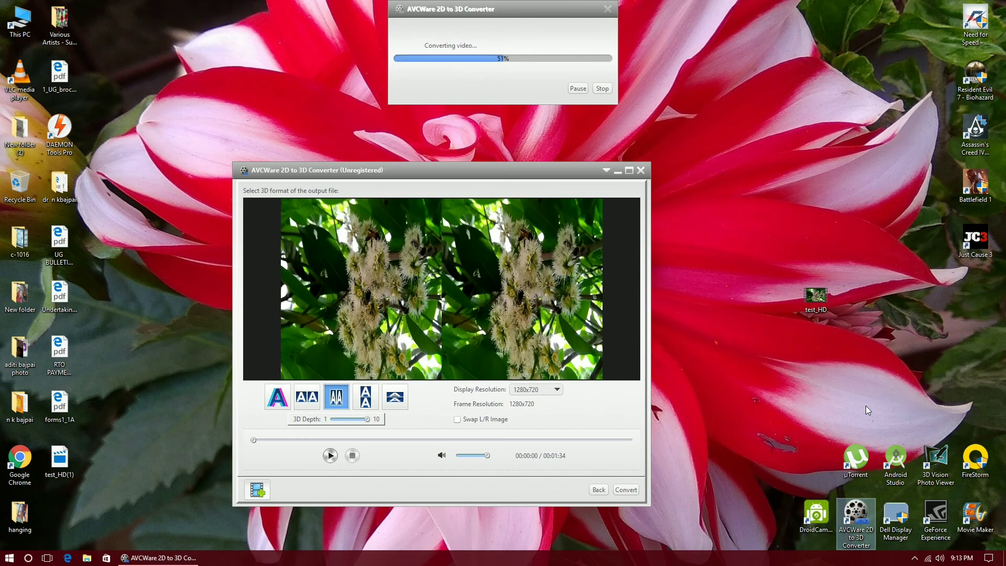
right_click(737, 491)
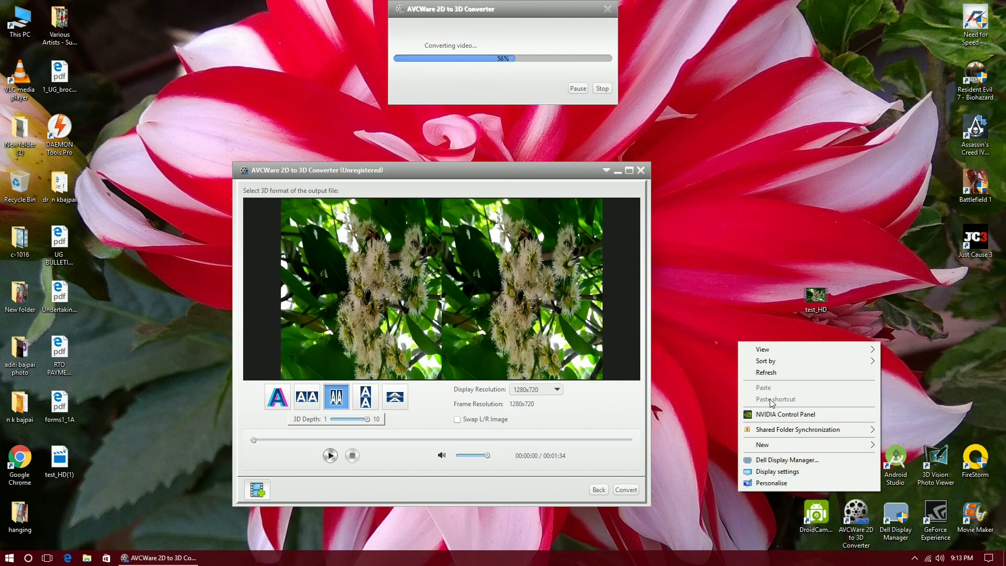
left_click(773, 410)
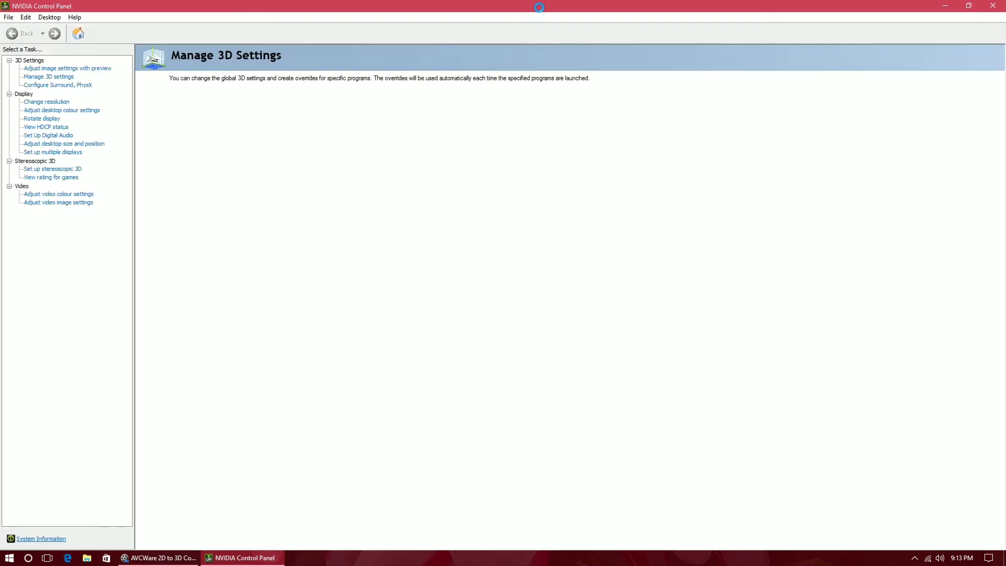
Show the Adjust Image Settings with Preview page and restore the window from maximized
left_click(73, 69)
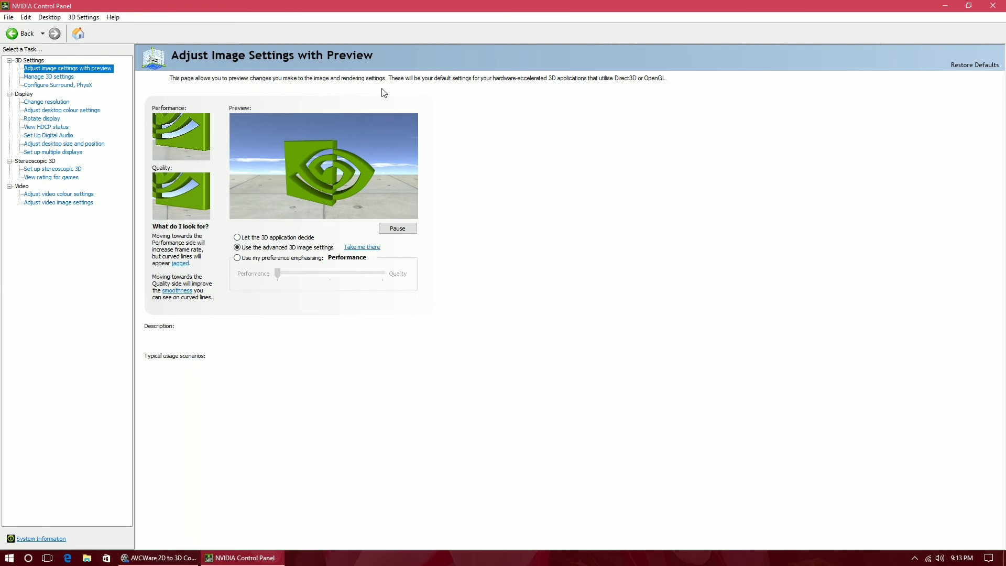
left_click(10, 16)
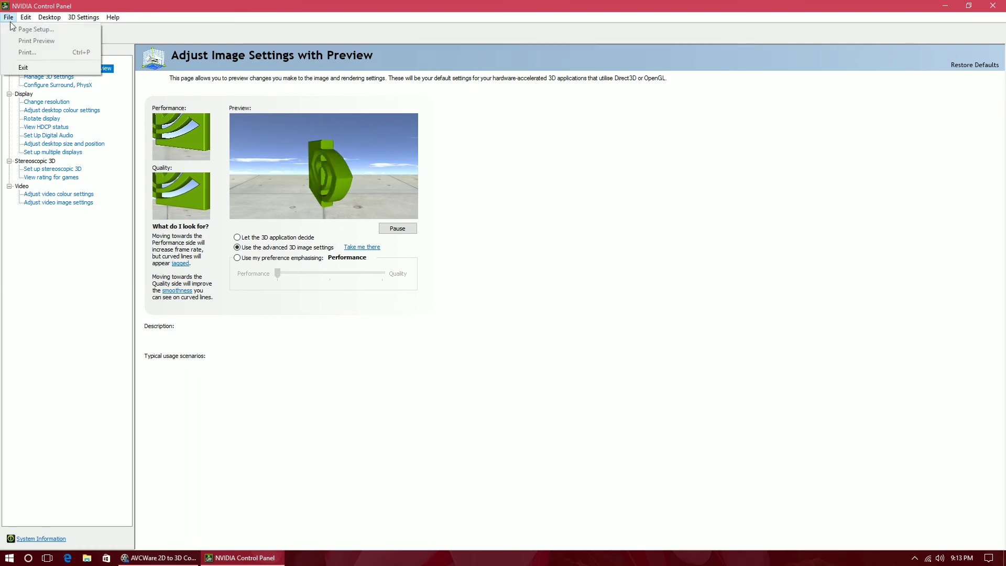
left_click(344, 7)
left_click_drag(344, 6, 367, 97)
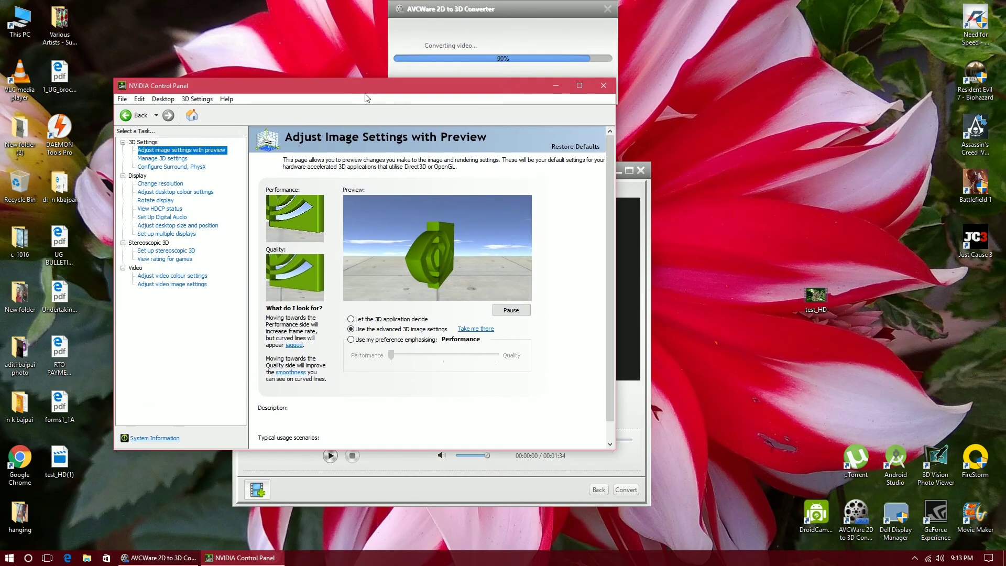
Close NVIDIA Control Panel, then dismiss the test_HD.mp4 Conversion completed notice
left_click(603, 85)
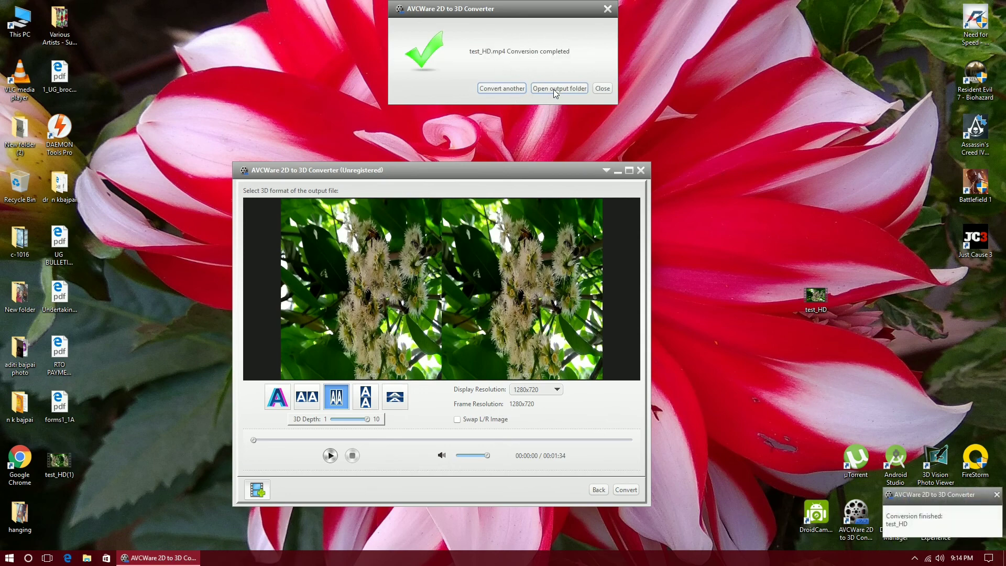
left_click(602, 89)
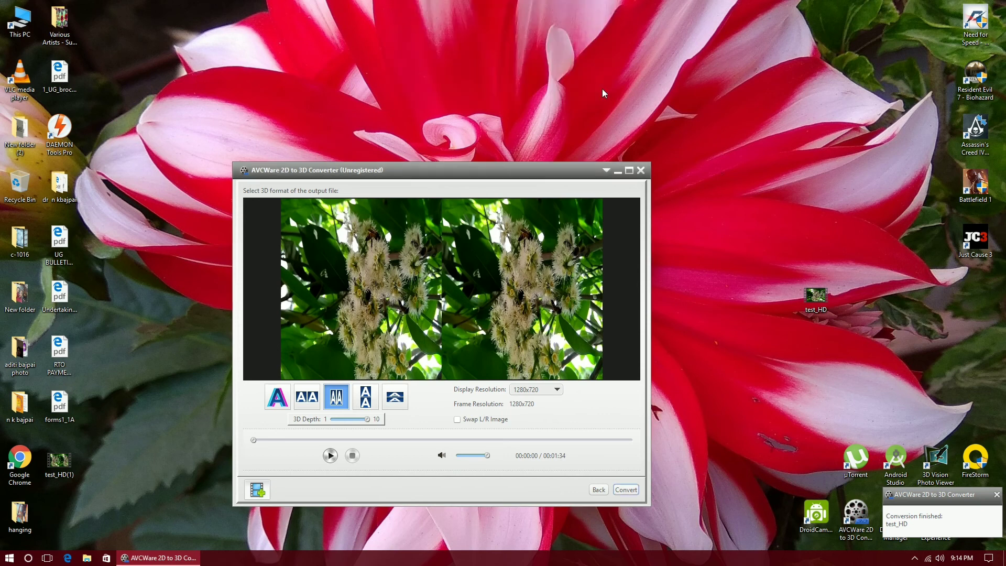
Watch the side-by-side 3D test_HD(1) clip from the desktop in Movies & TV, then close the player
double_click(59, 464)
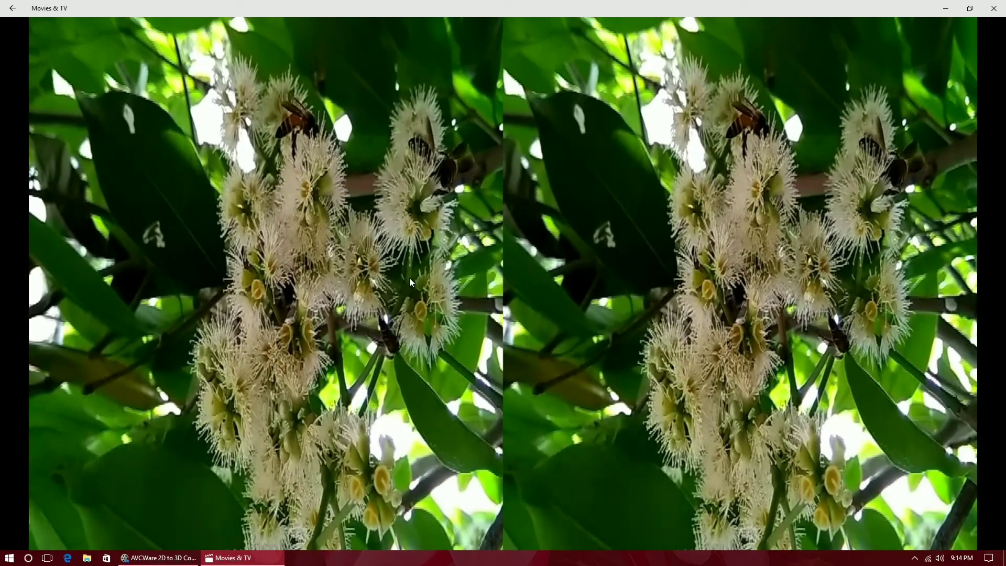
mouse_move(481, 247)
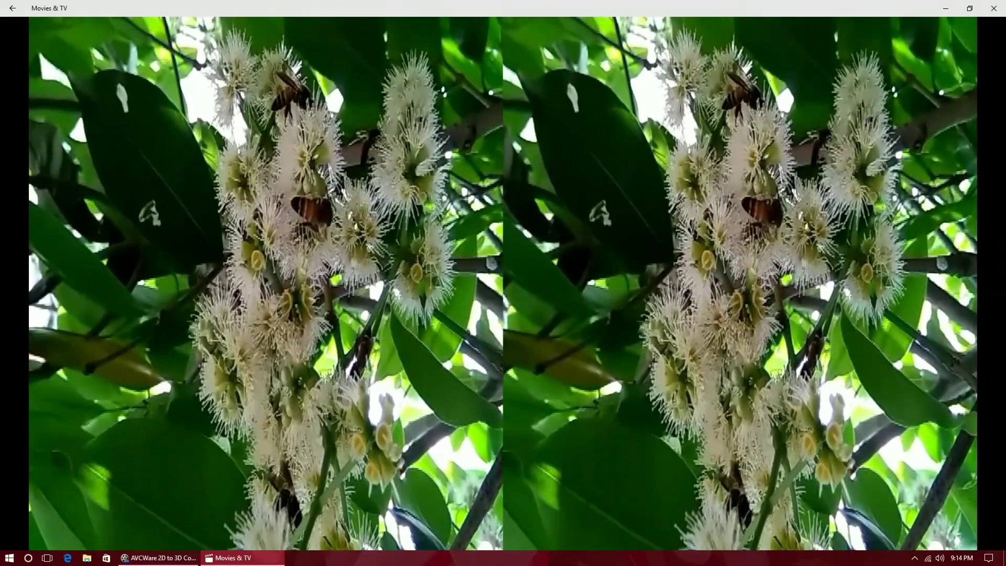
mouse_move(564, 270)
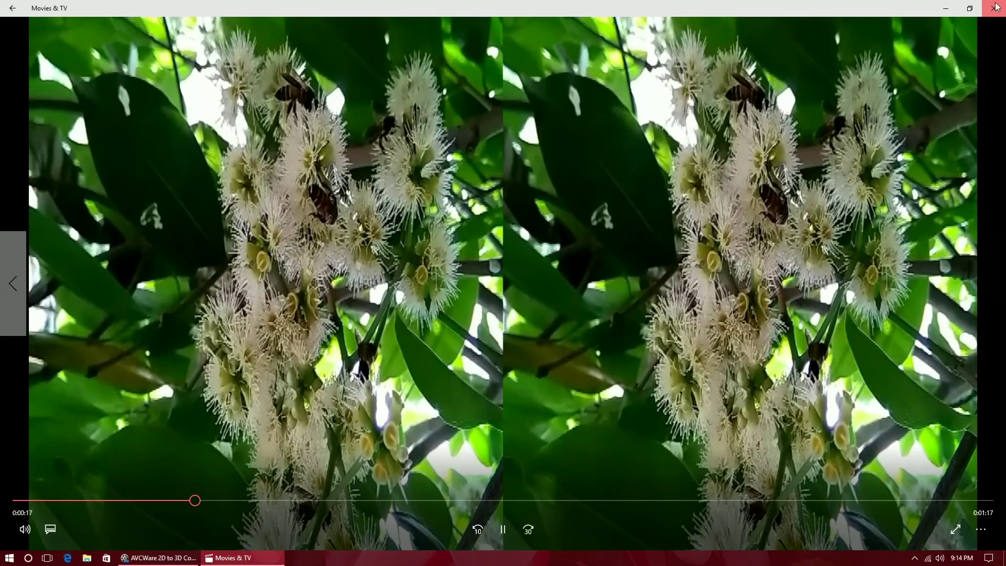
left_click(996, 7)
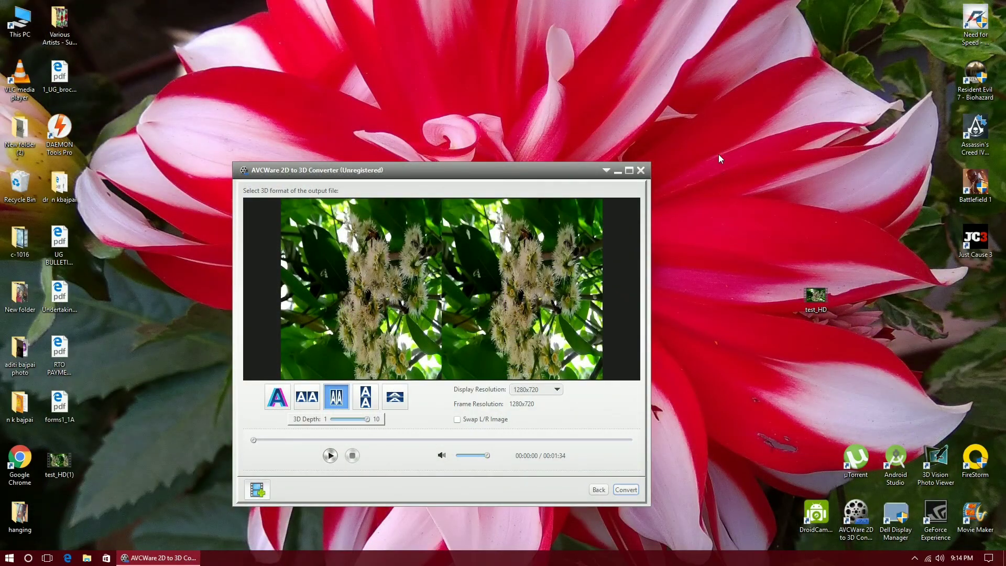